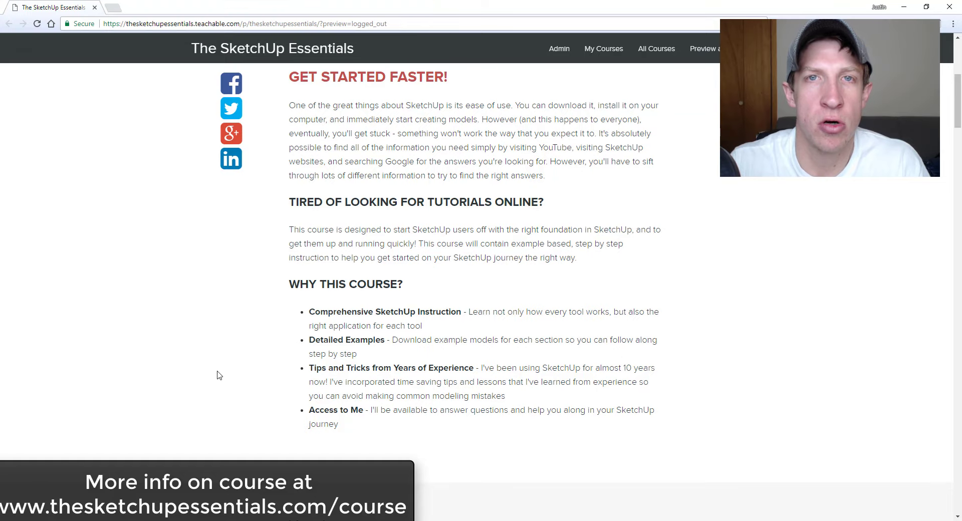
# Step: Scroll the Chrome course page until the Modeling for Interior Design section reaches the top
pyautogui.scroll(-9, 219, 375)
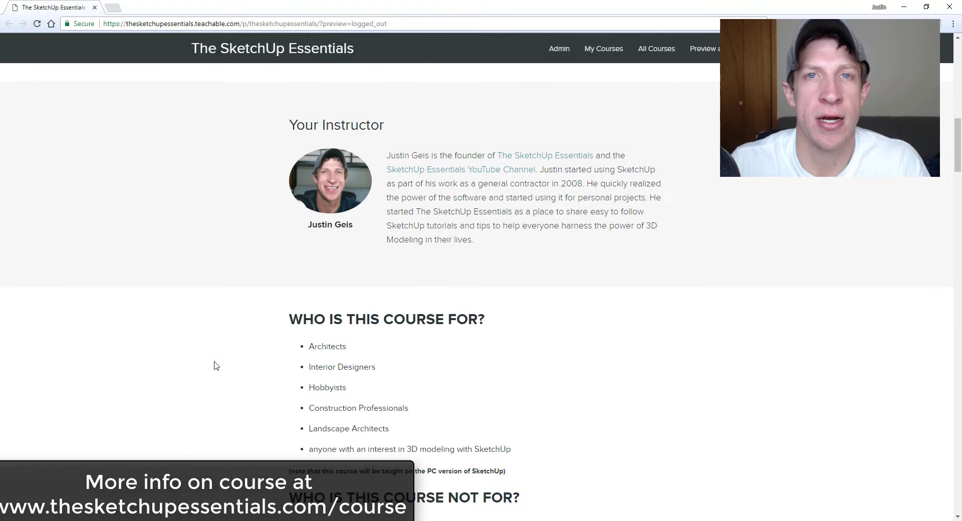
pyautogui.scroll(-4, 215, 366)
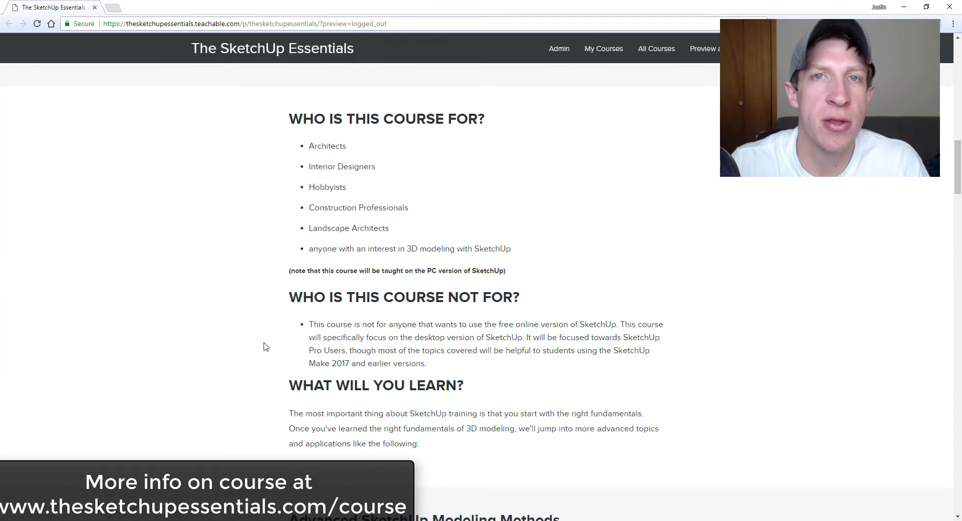
pyautogui.scroll(-6, 284, 332)
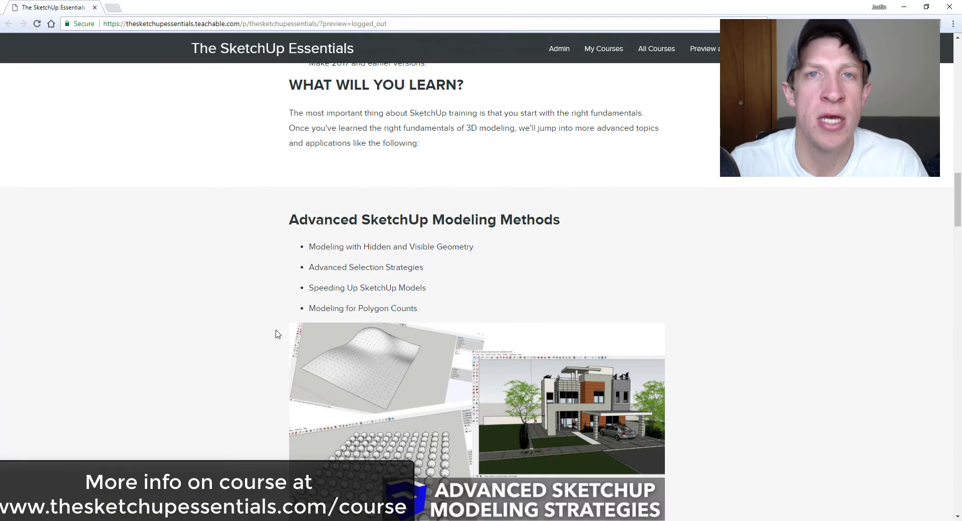
pyautogui.scroll(-2, 274, 330)
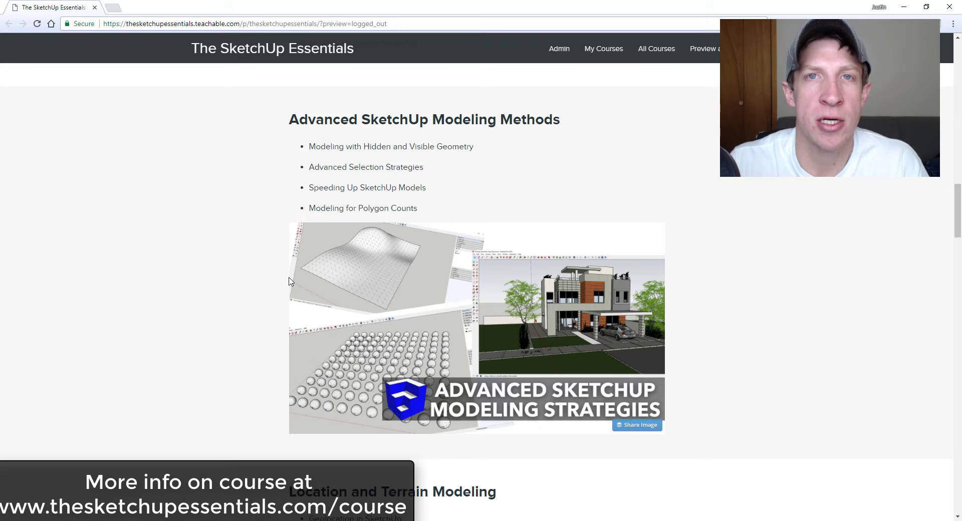
pyautogui.scroll(-7, 288, 281)
pyautogui.scroll(-2, 287, 282)
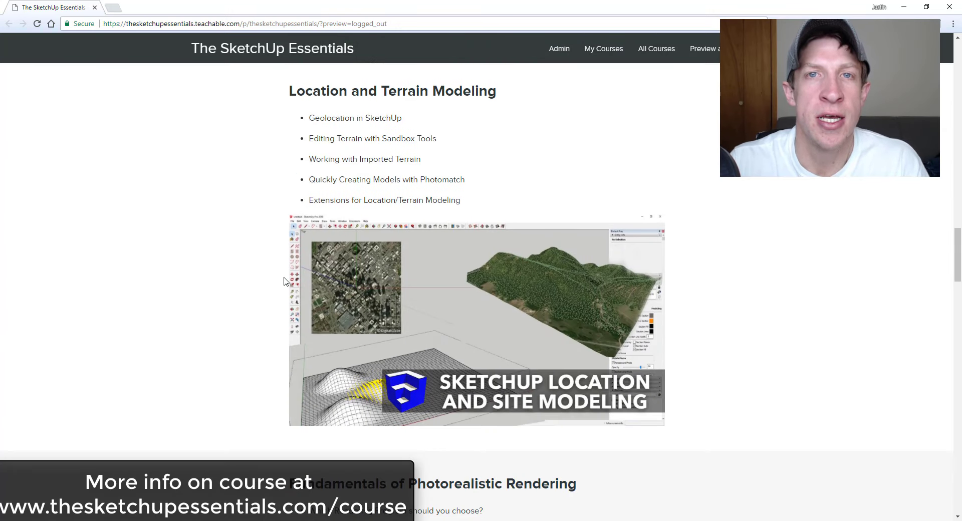
pyautogui.scroll(-6, 295, 219)
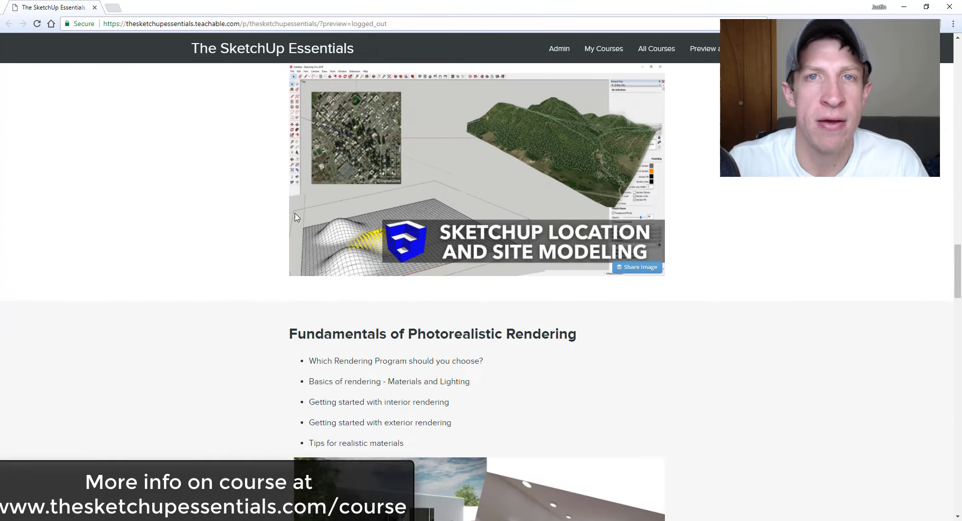
pyautogui.scroll(-2, 293, 225)
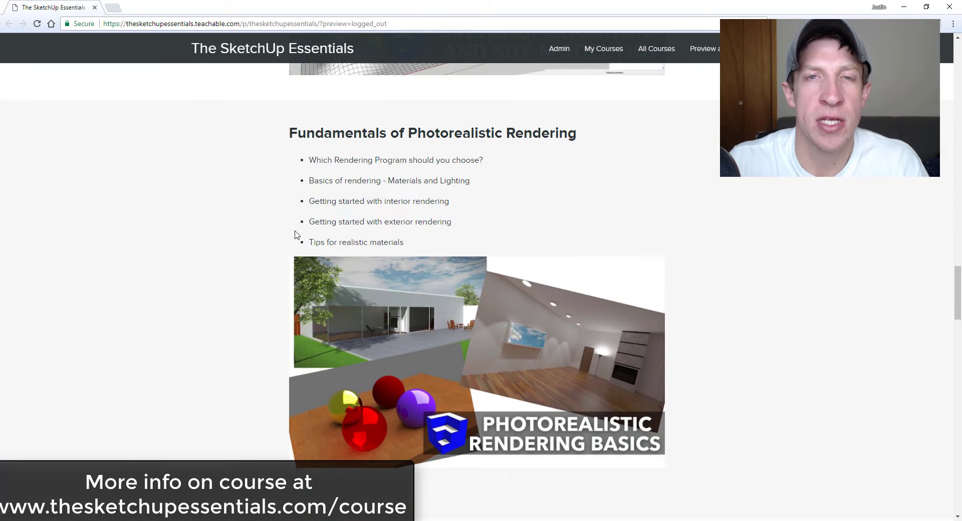
pyautogui.scroll(-10, 297, 234)
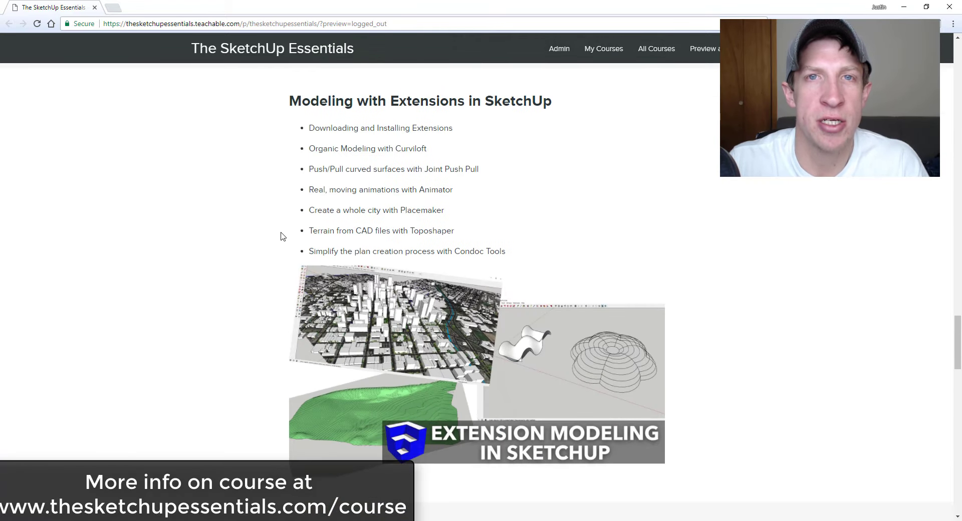
pyautogui.scroll(-10, 279, 231)
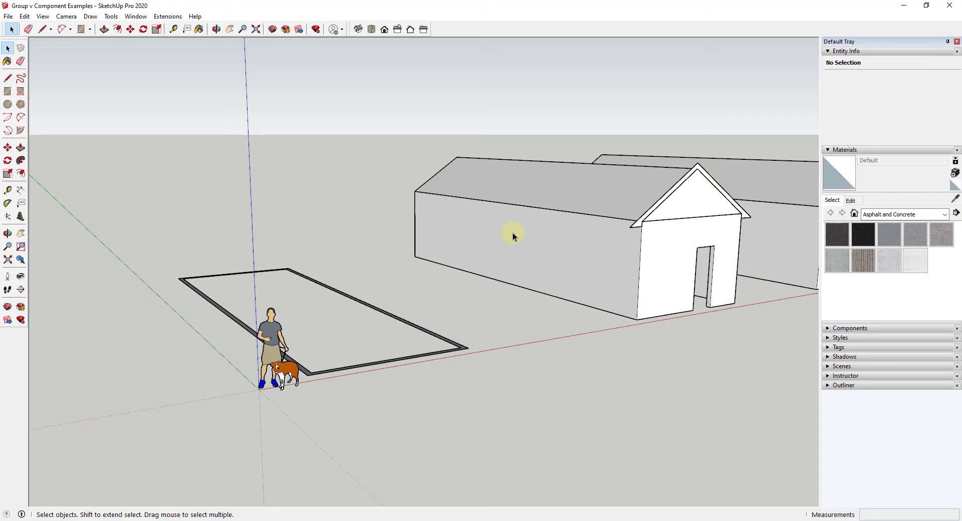
# Step: Zoom out, orbit so both houses face front, then zoom in on the rectangle outline
pyautogui.scroll(-3, 416, 263)
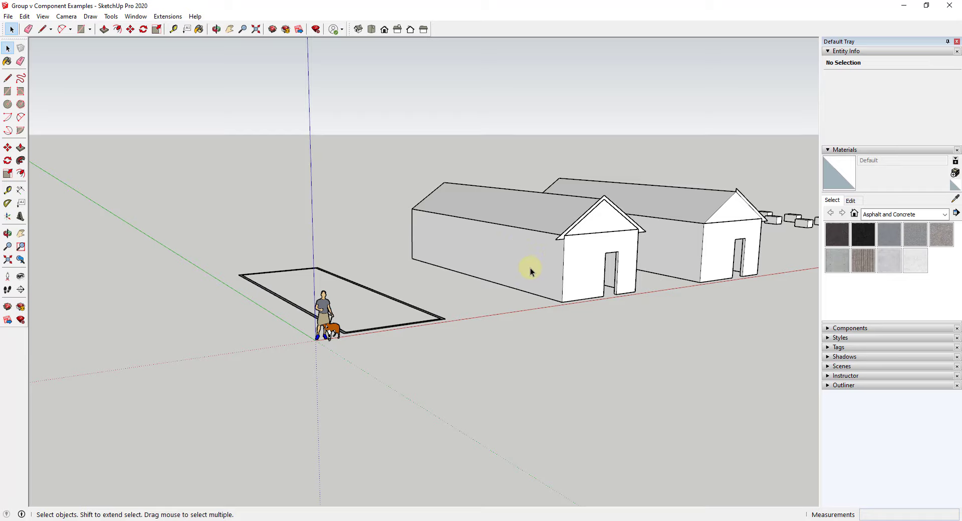
pyautogui.scroll(3, 470, 263)
pyautogui.moveTo(450, 276); pyautogui.dragTo(441, 278, button='middle')
pyautogui.scroll(-3, 395, 308)
pyautogui.moveTo(321, 333); pyautogui.dragTo(90, 357, button='middle')
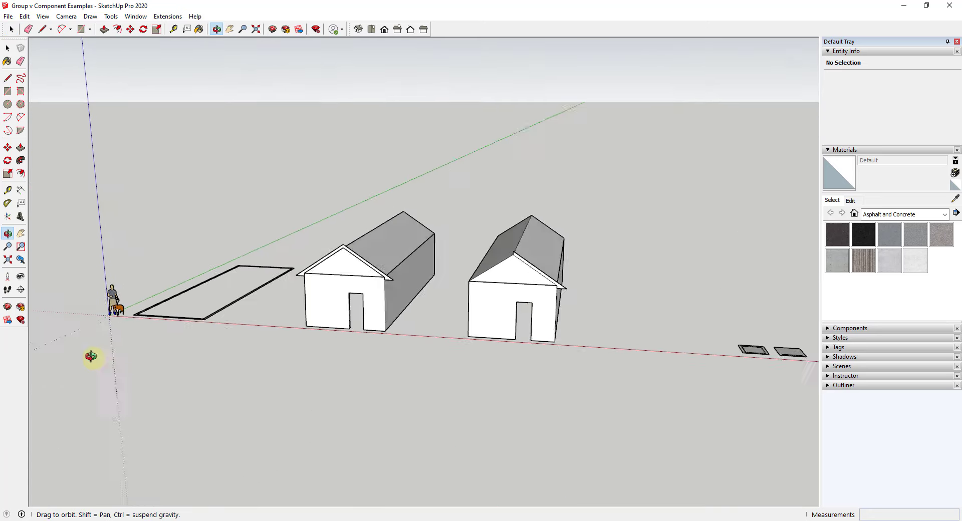
pyautogui.scroll(-2, 458, 298)
pyautogui.scroll(5, 239, 281)
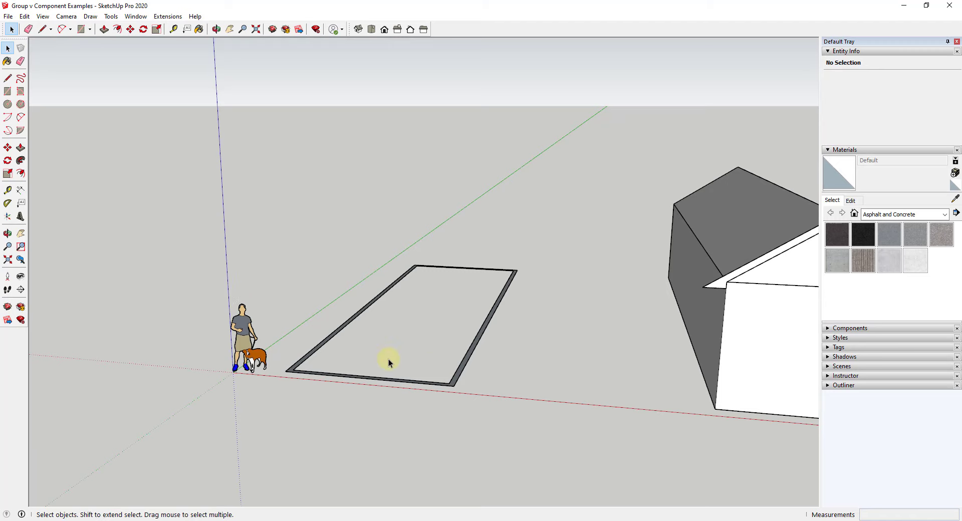
pyautogui.moveTo(389, 359)
pyautogui.mouseDown(button='middle')
pyautogui.moveTo(408, 362)
pyautogui.moveTo(372, 362)
pyautogui.mouseUp(button='middle')
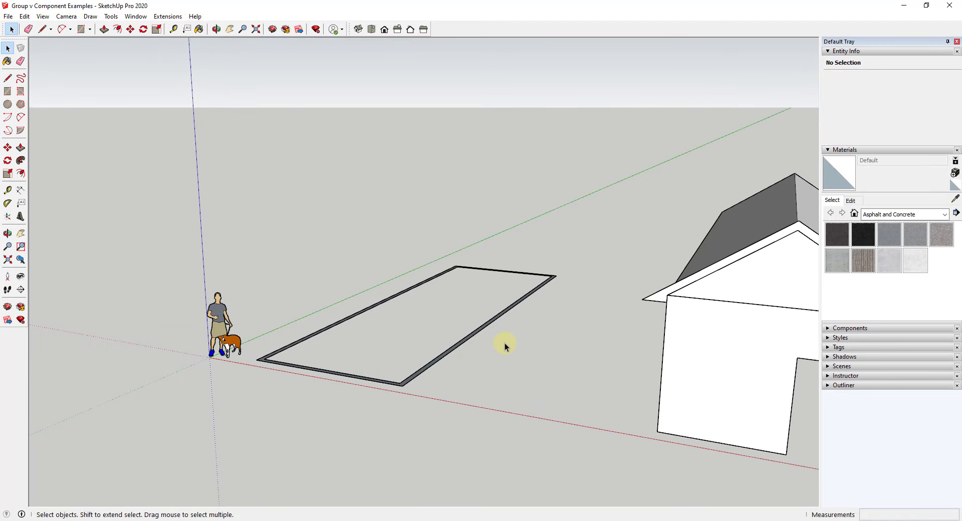
pyautogui.scroll(2, 403, 378)
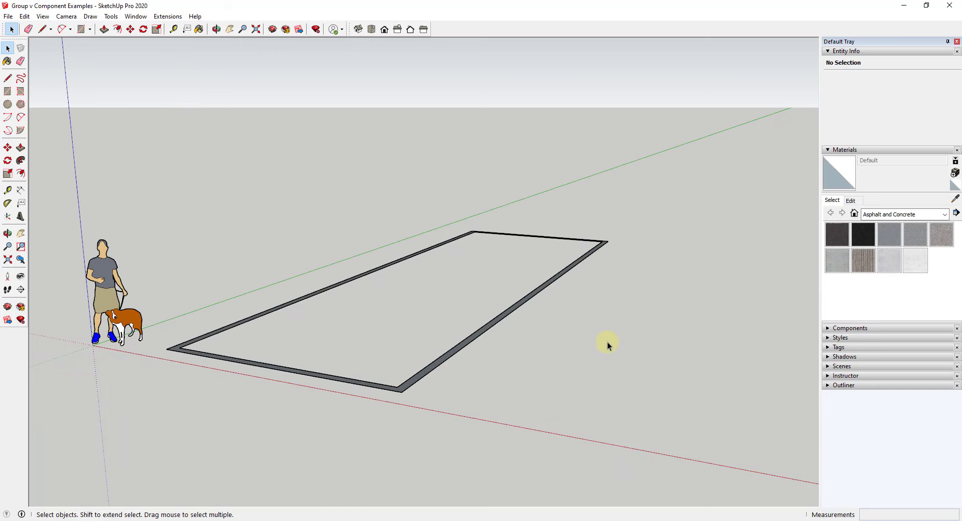
# Step: Push/Pull the rectangular outline up 10' into walls
pyautogui.scroll(-1, 607, 342)
pyautogui.press('p')
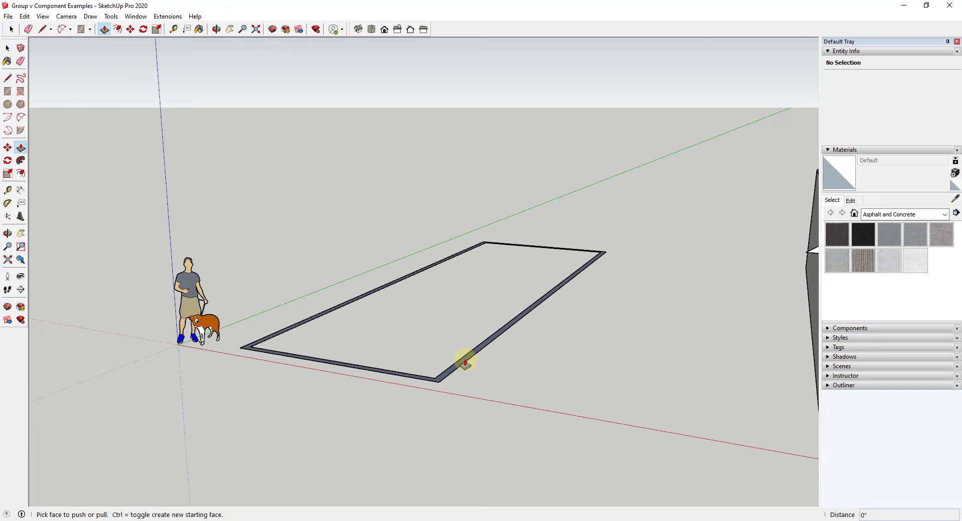
pyautogui.moveTo(465, 362); pyautogui.dragTo(461, 236)
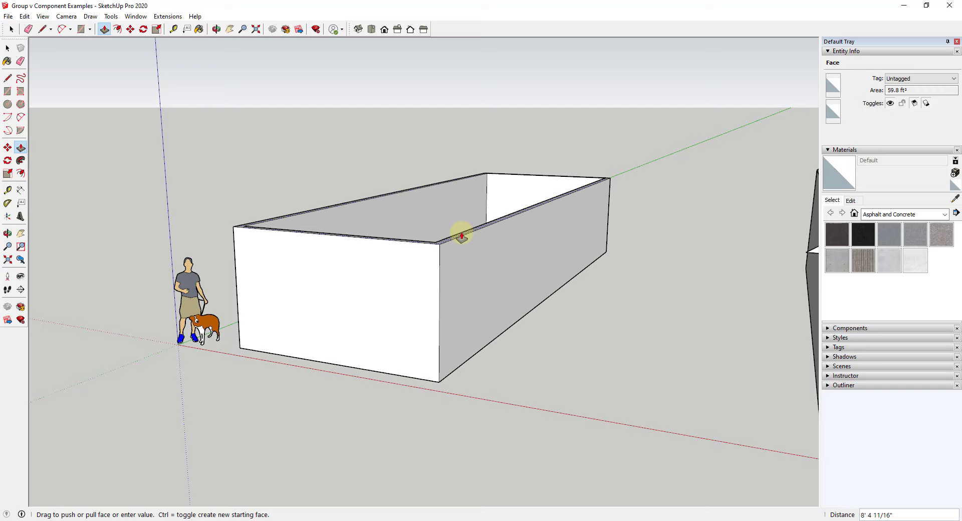
pyautogui.write('10')
pyautogui.press('Return')
# Step: Orbit around the new walled box to view it from the front
pyautogui.moveTo(522, 266); pyautogui.dragTo(488, 327, button='middle')
pyautogui.scroll(2, 464, 296)
pyautogui.press('space')
pyautogui.moveTo(462, 284); pyautogui.dragTo(467, 271, button='middle')
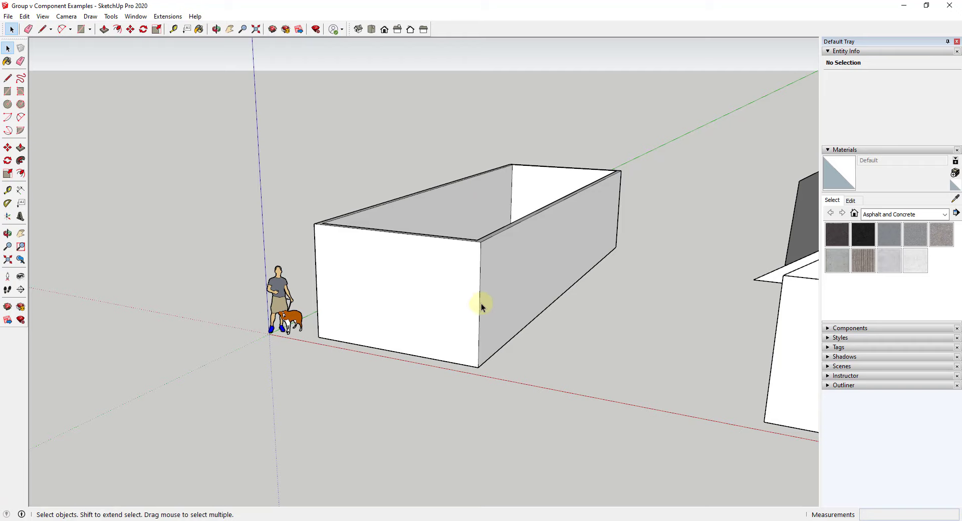
pyautogui.moveTo(491, 217); pyautogui.dragTo(578, 205, button='middle')
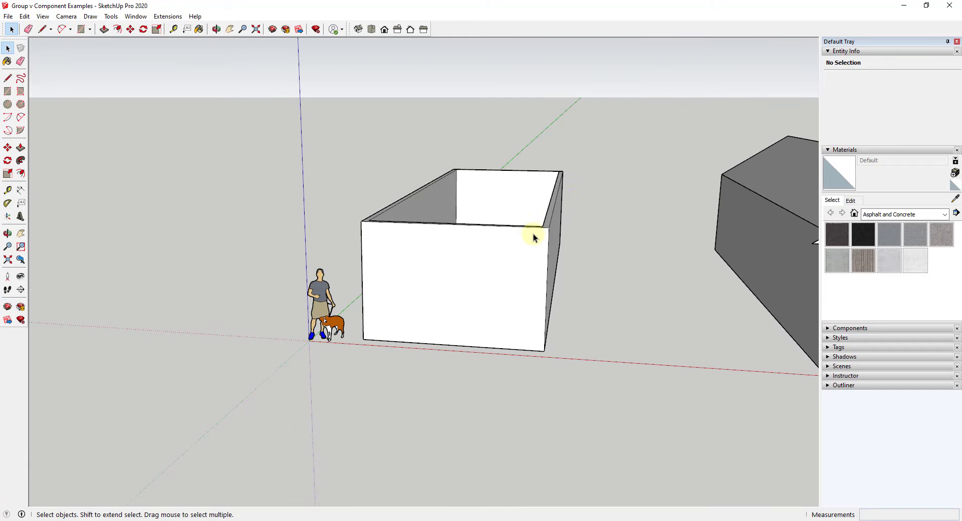
pyautogui.moveTo(534, 238); pyautogui.dragTo(485, 239, button='middle')
pyautogui.press('r')
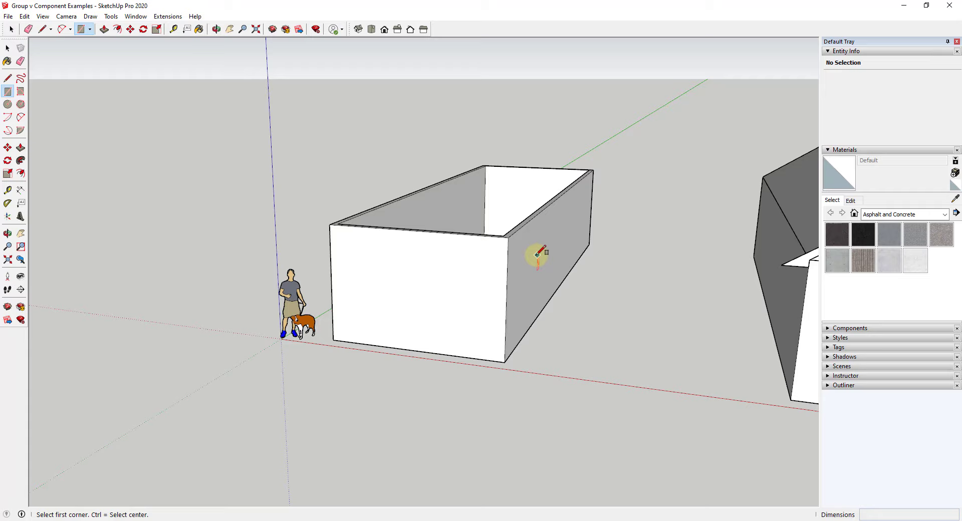
pyautogui.click(546, 305)
pyautogui.click(585, 293)
pyautogui.press('space')
pyautogui.press('p')
pyautogui.click(563, 303)
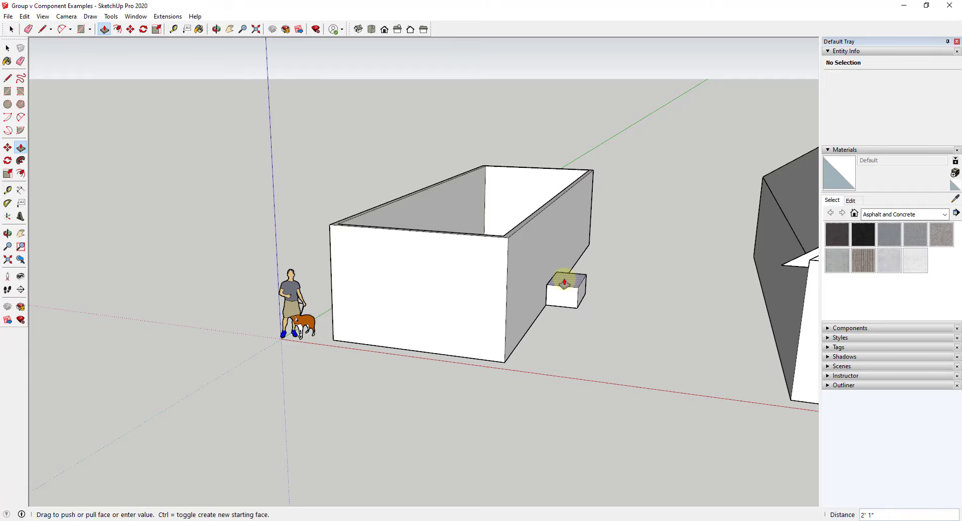
pyautogui.click(548, 261)
pyautogui.press('space')
pyautogui.moveTo(537, 251); pyautogui.dragTo(636, 351)
pyautogui.press('m')
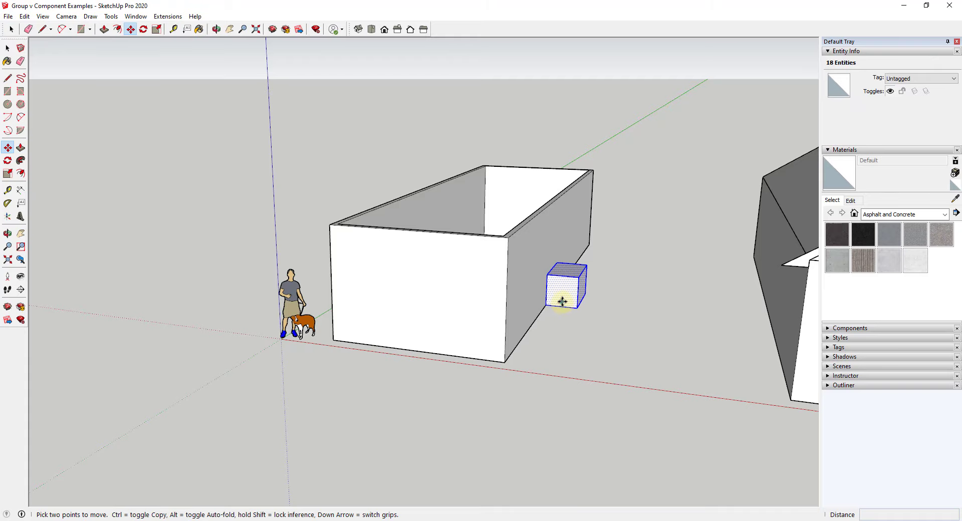
pyautogui.click(563, 301)
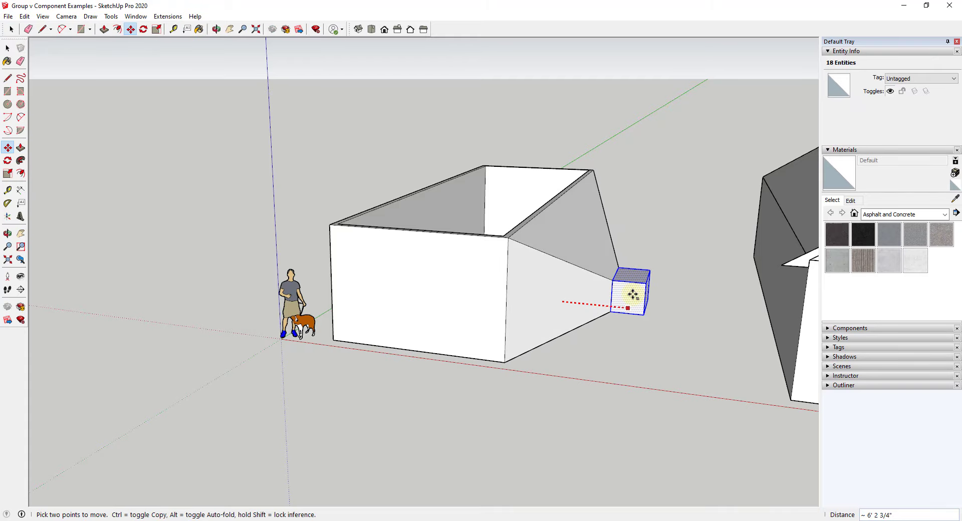
pyautogui.press('space')
pyautogui.hotkey('ctrl', 'z')
pyautogui.click(483, 157)
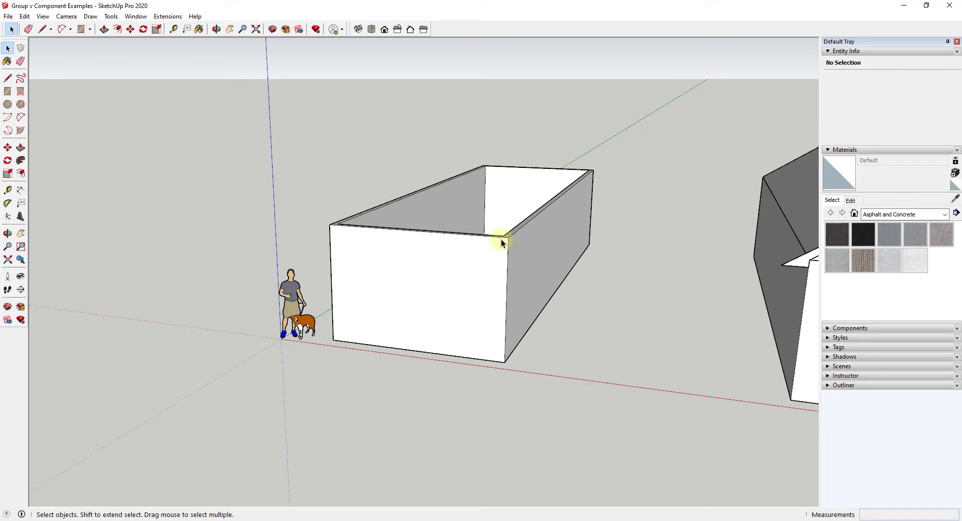
# Step: Window-select the whole walled box and make it a single group
pyautogui.moveTo(501, 242); pyautogui.dragTo(356, 155, button='middle')
pyautogui.moveTo(308, 123); pyautogui.dragTo(627, 356)
pyautogui.rightClick(474, 261)
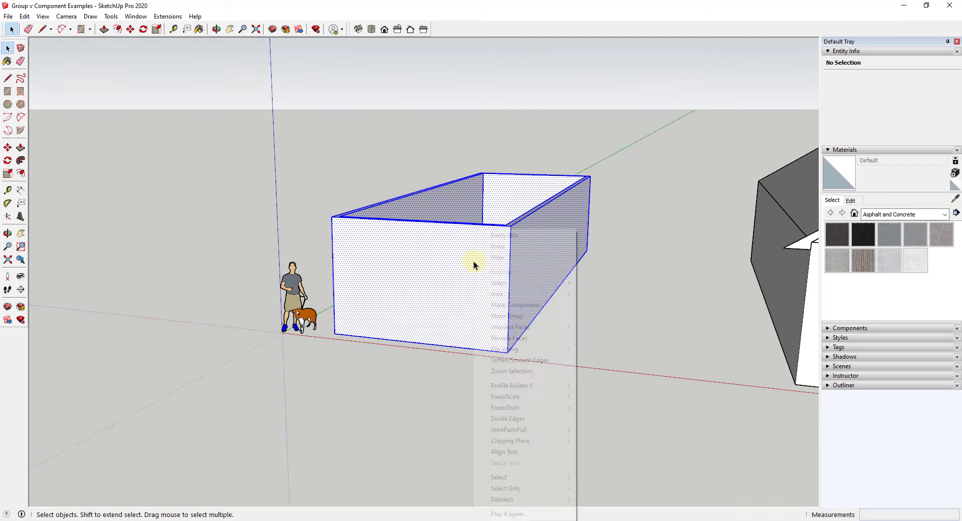
pyautogui.click(511, 316)
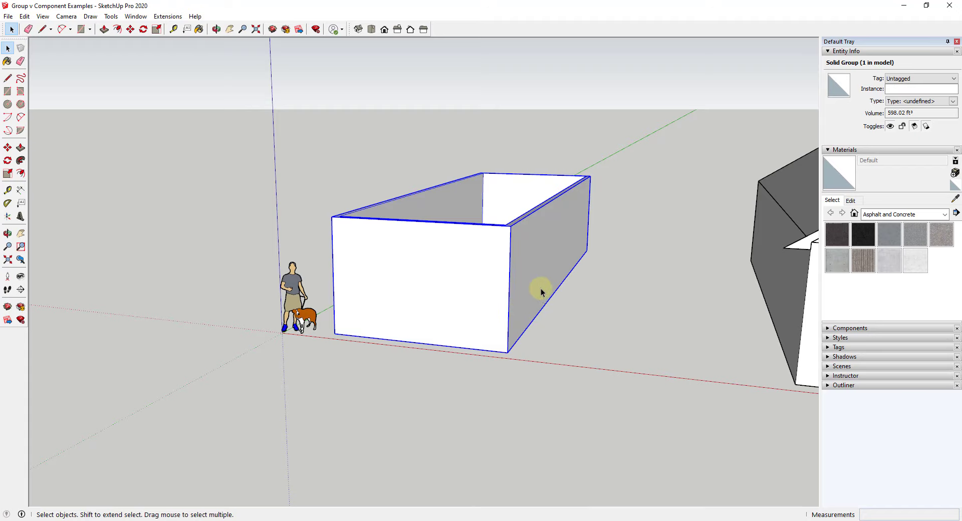
# Step: Draw a small rectangle on the box's side wall and pull it out into a cube
pyautogui.press('r')
pyautogui.click(542, 309)
pyautogui.click(554, 267)
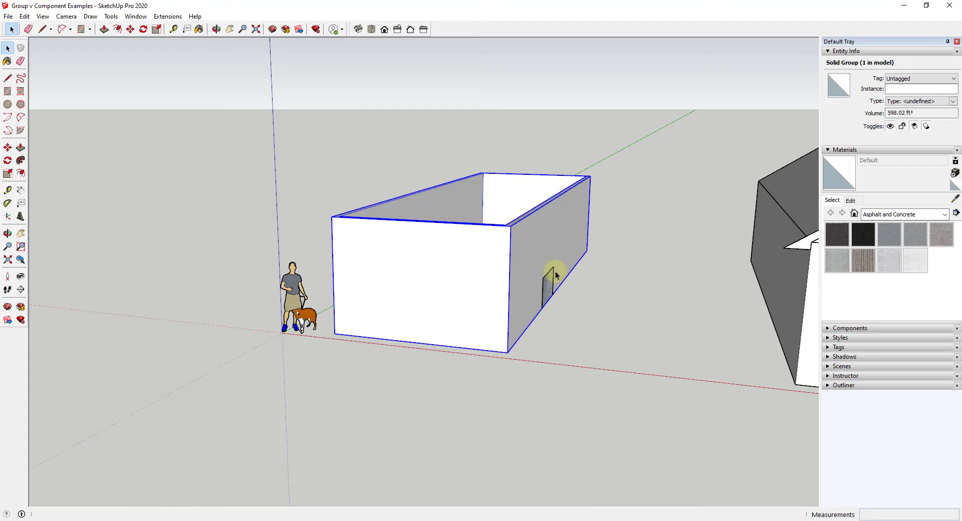
pyautogui.press('p')
pyautogui.moveTo(548, 293); pyautogui.dragTo(580, 294)
pyautogui.press('space')
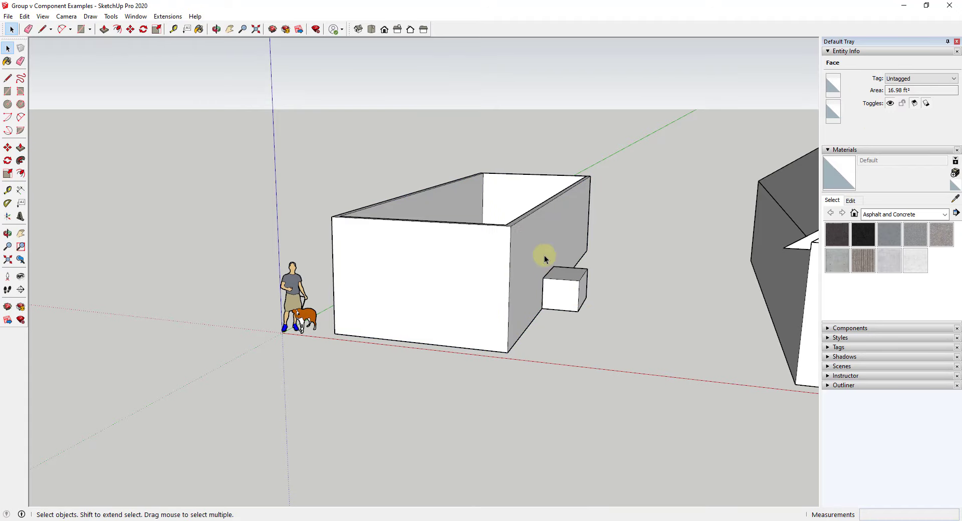
pyautogui.moveTo(533, 251)
pyautogui.mouseDown()
pyautogui.moveTo(619, 339)
pyautogui.moveTo(609, 341)
pyautogui.mouseUp()
# Step: Try moving the cube, then delete it and look down into the open box
pyautogui.press('m')
pyautogui.click(558, 296)
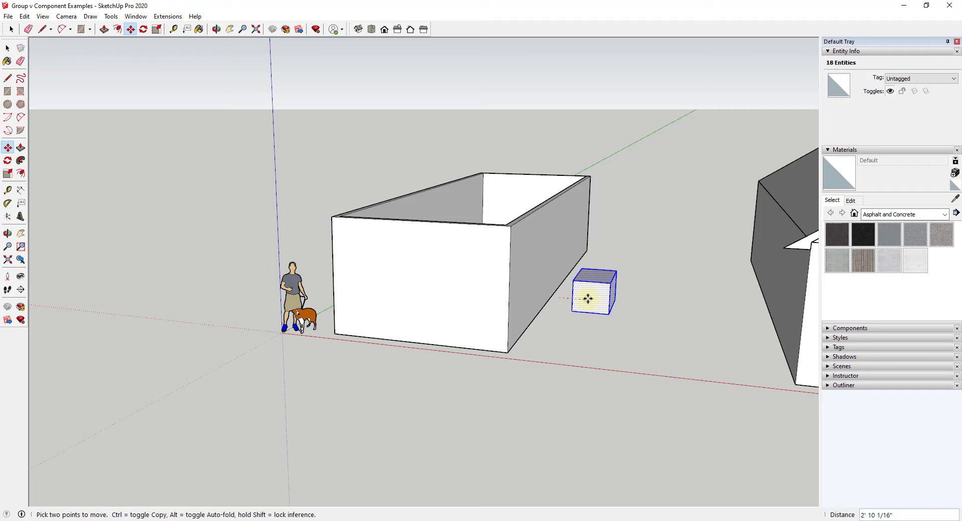
pyautogui.press('space')
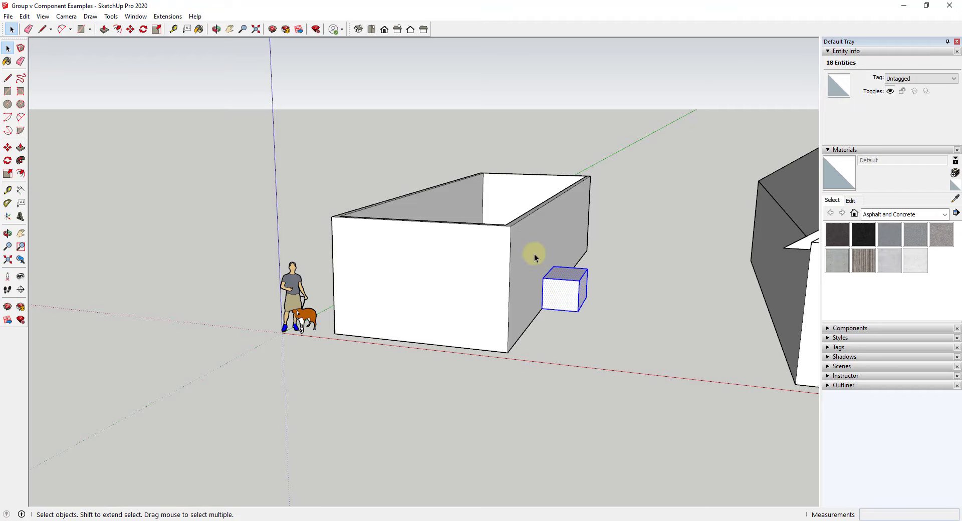
pyautogui.press('Delete')
pyautogui.moveTo(540, 311); pyautogui.dragTo(522, 317, button='middle')
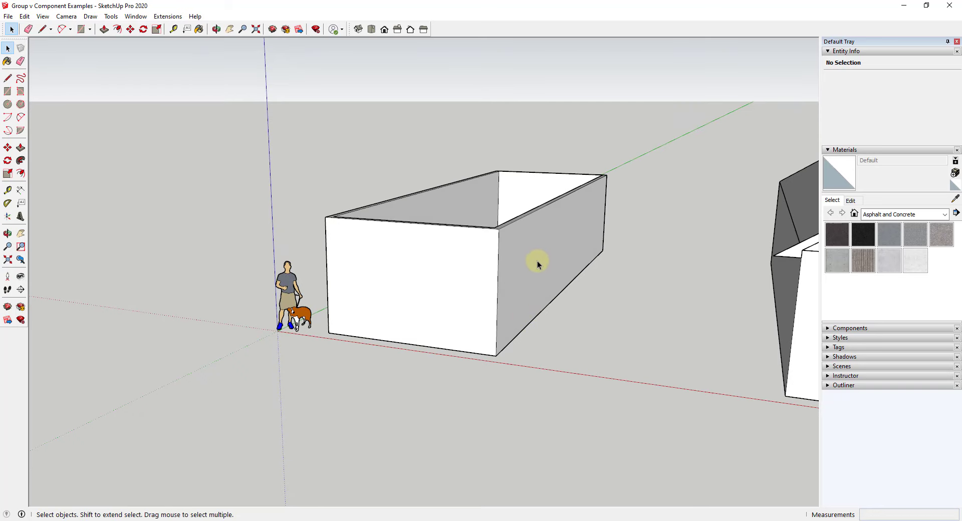
pyautogui.moveTo(518, 209); pyautogui.dragTo(576, 235, button='middle')
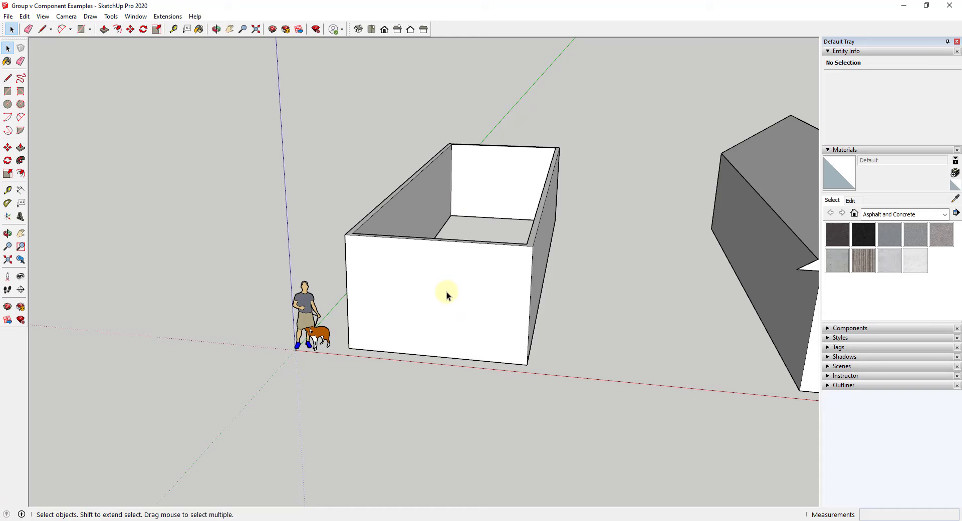
# Step: Zoom out to the whole model, then zoom in on the two rows of small cubes
pyautogui.scroll(-6, 359, 280)
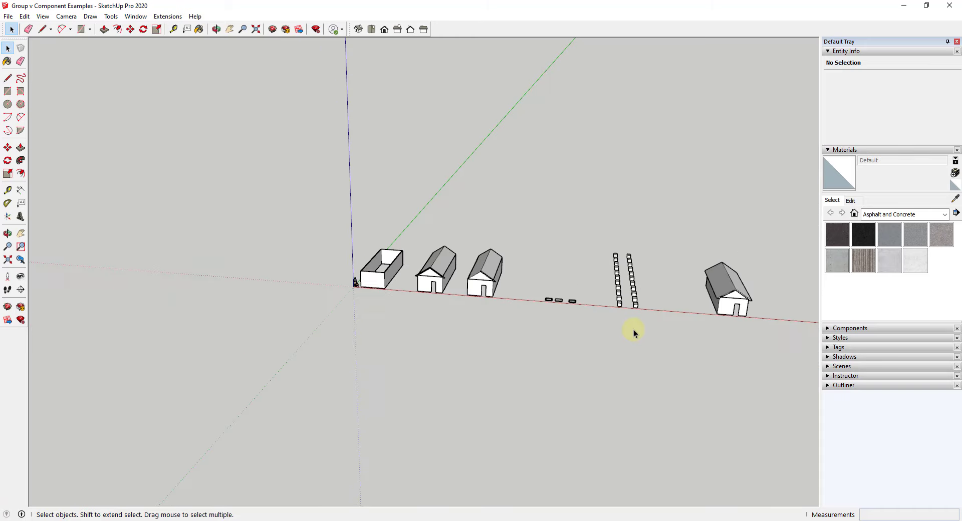
pyautogui.scroll(10, 634, 333)
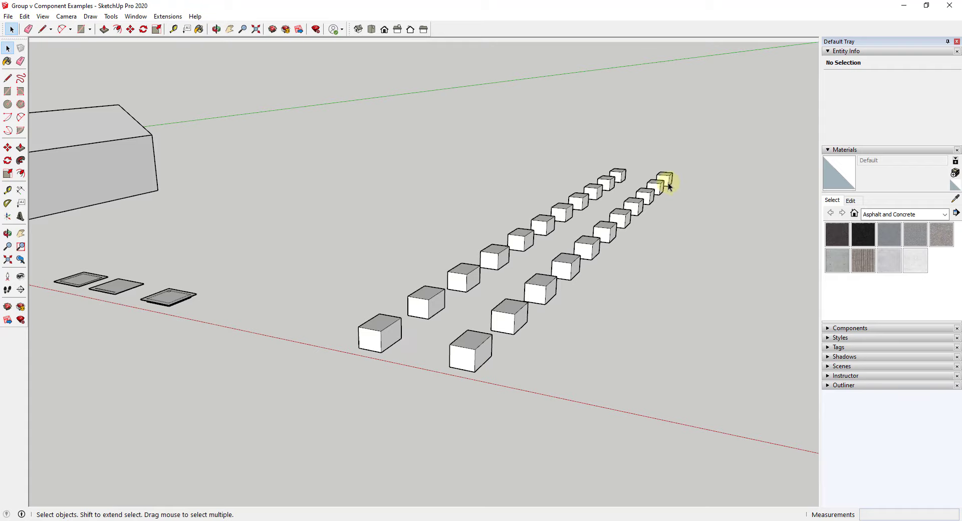
# Step: Open the front cube component and test a Push/Pull stretch, then cancel it
pyautogui.doubleClick(480, 357)
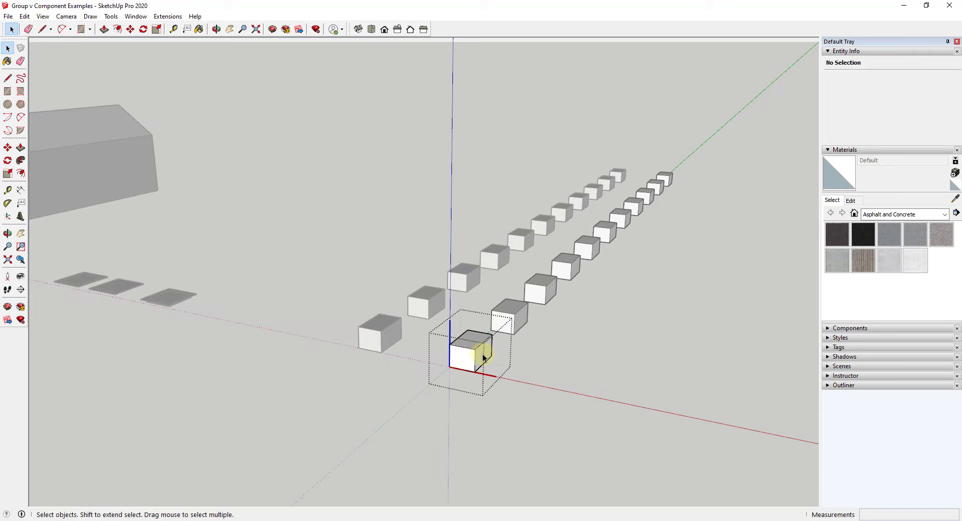
pyautogui.press('p')
pyautogui.moveTo(491, 359); pyautogui.dragTo(516, 376)
pyautogui.press('Escape')
pyautogui.press('space')
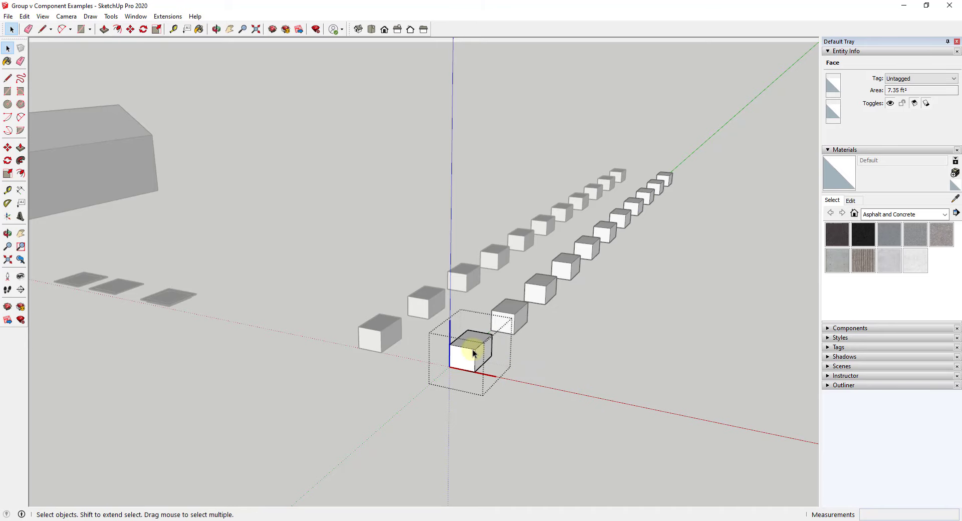
# Step: Scale the cube's top-right edge inward, pinching every copy into a pointed star
pyautogui.scroll(3, 476, 351)
pyautogui.click(484, 350)
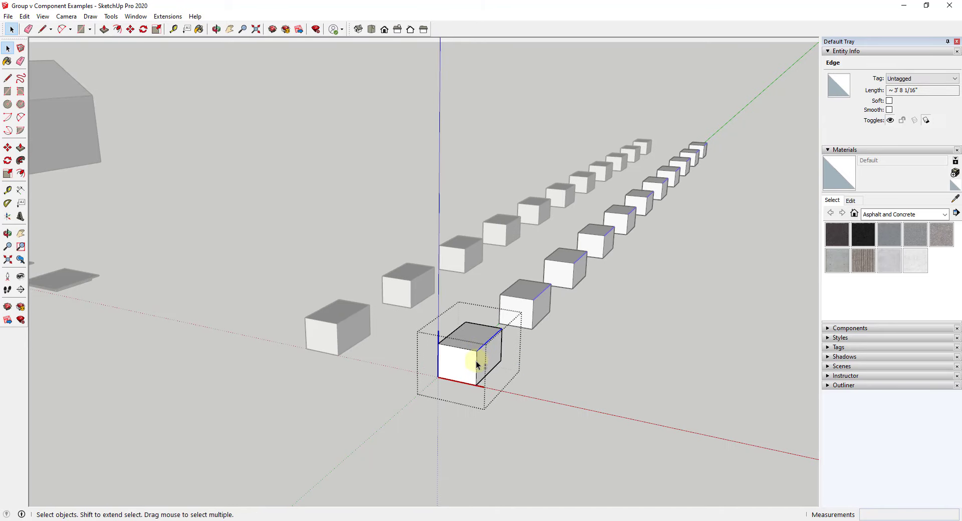
pyautogui.press('s')
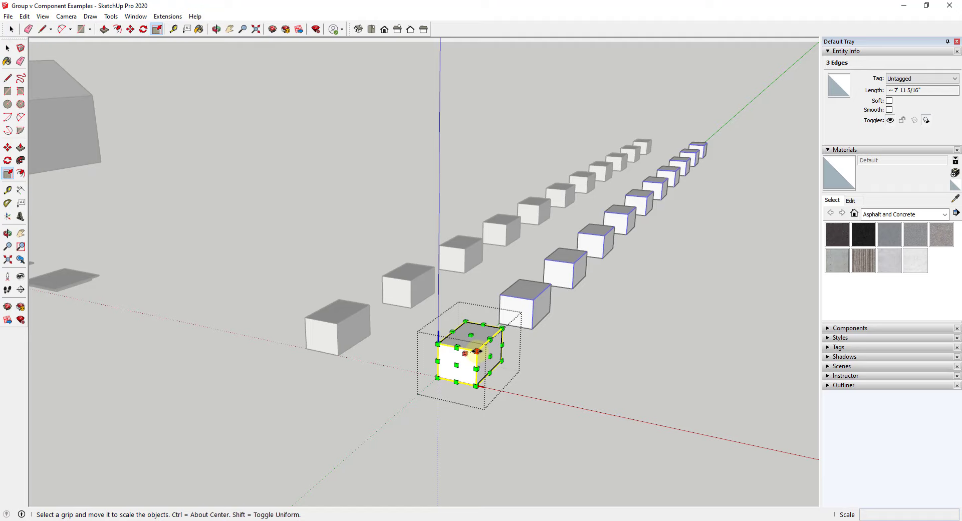
pyautogui.moveTo(476, 351)
pyautogui.mouseDown()
pyautogui.moveTo(466, 344)
pyautogui.moveTo(470, 351)
pyautogui.mouseUp()
pyautogui.press('space')
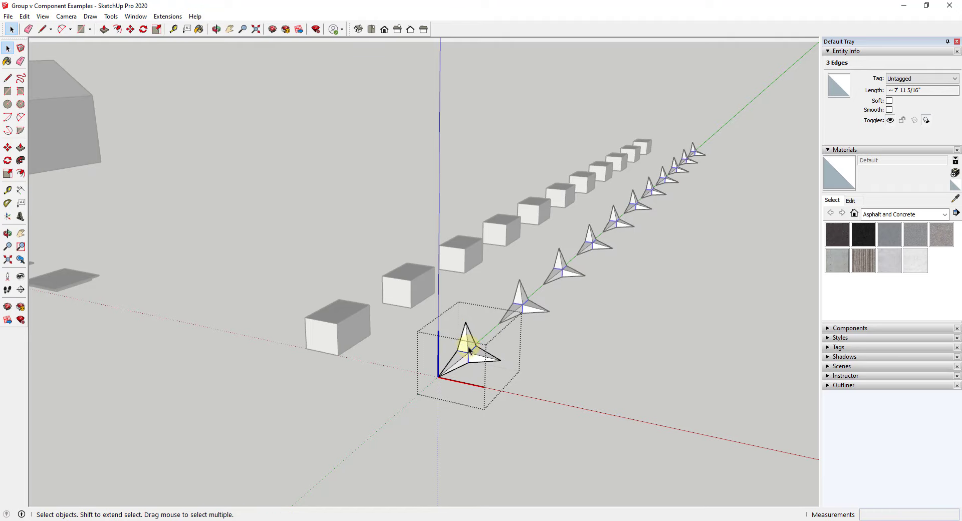
# Step: Open the plain row's front cube group and pull its face out to about double length
pyautogui.doubleClick(353, 327)
pyautogui.scroll(3, 353, 326)
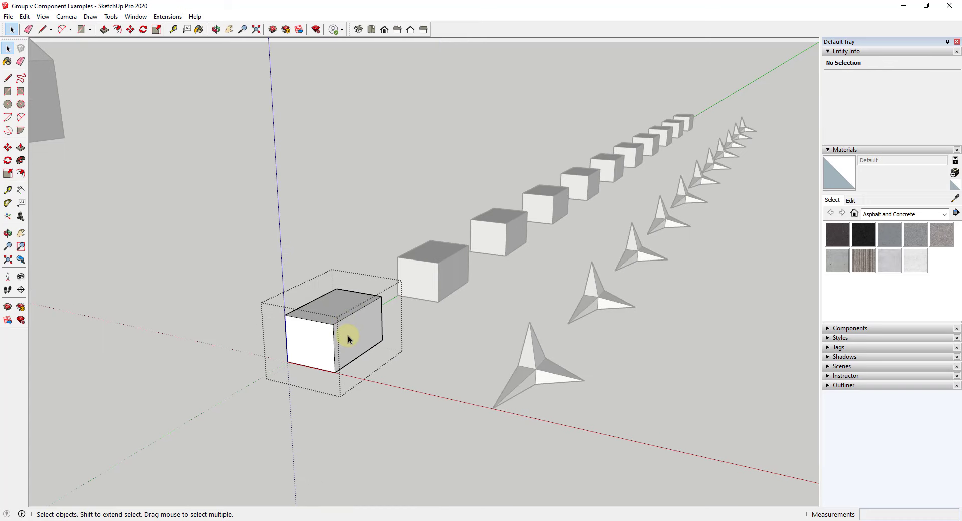
pyautogui.press('p')
pyautogui.moveTo(349, 342); pyautogui.dragTo(421, 363)
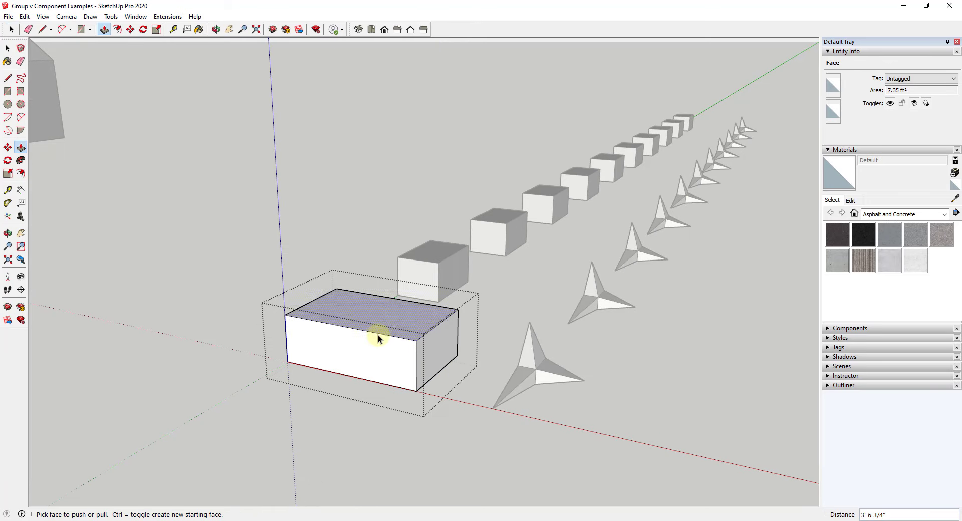
pyautogui.press('space')
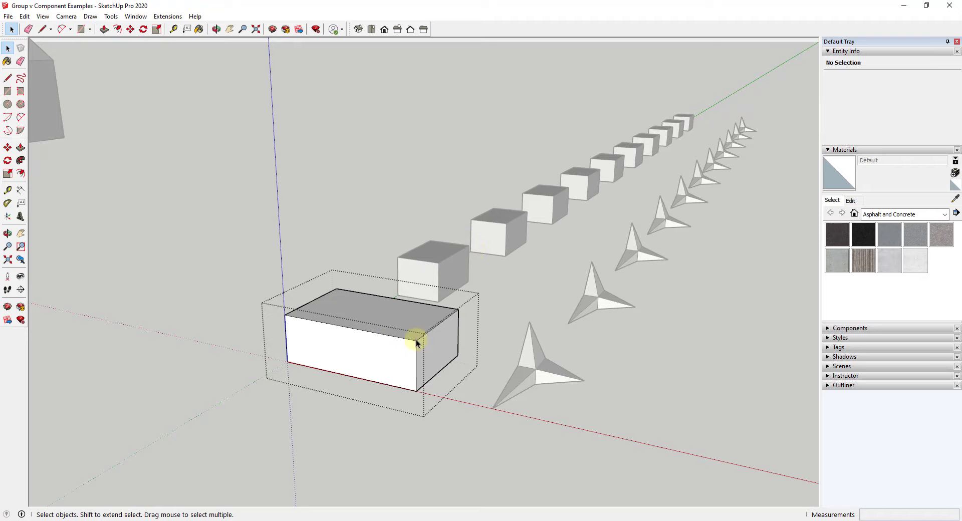
pyautogui.scroll(-6, 416, 342)
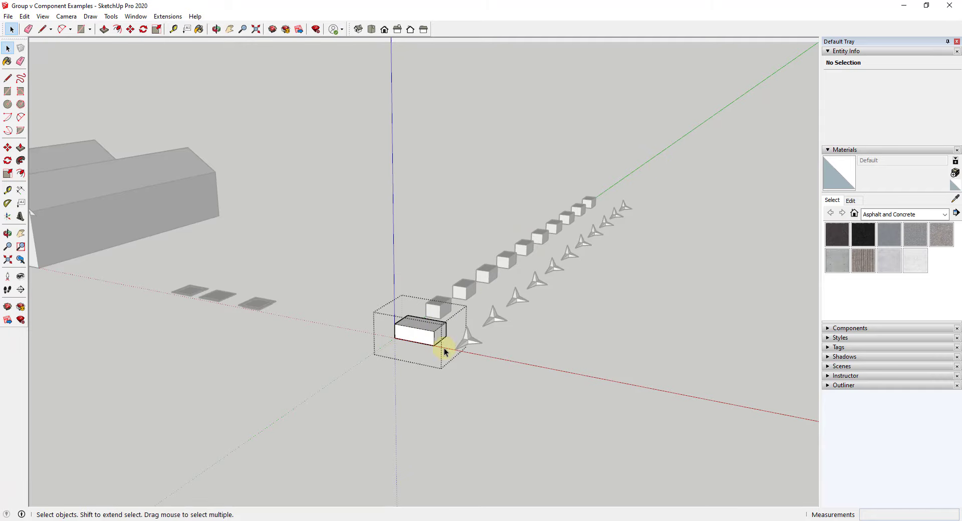
# Step: Exit the box editing context and orbit and zoom toward the house
pyautogui.click(502, 354)
pyautogui.scroll(3, 495, 348)
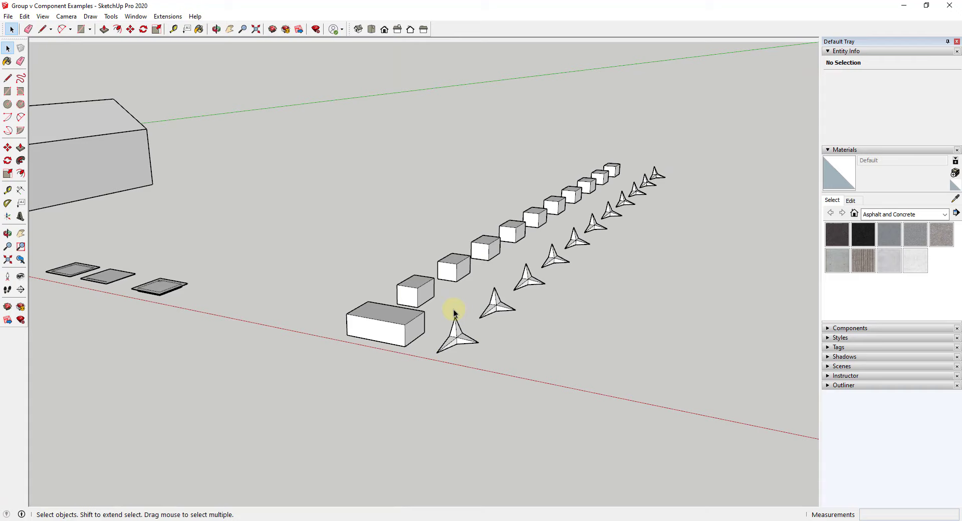
pyautogui.moveTo(569, 316); pyautogui.dragTo(590, 312, button='middle')
pyautogui.scroll(-1, 621, 286)
pyautogui.scroll(-5, 669, 295)
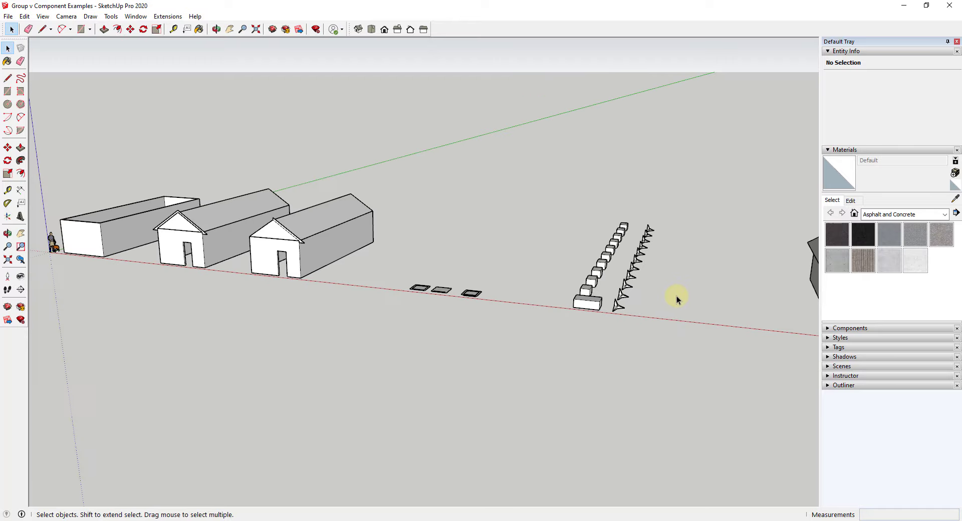
pyautogui.scroll(3, 338, 253)
pyautogui.scroll(4, 339, 254)
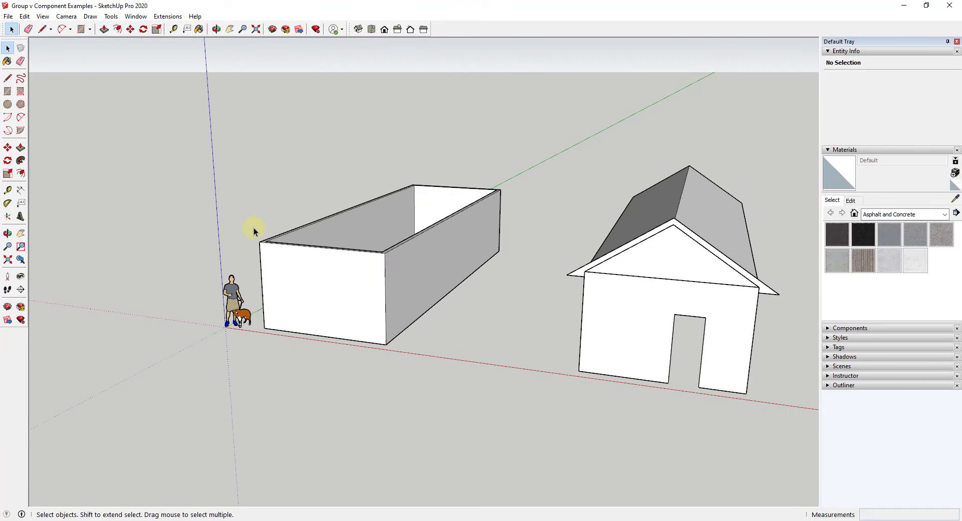
pyautogui.click(342, 286)
pyautogui.moveTo(794, 297); pyautogui.dragTo(634, 335, button='middle')
# Step: Open the house group and adjust the roof overhang face with Push/Pull
pyautogui.press('p')
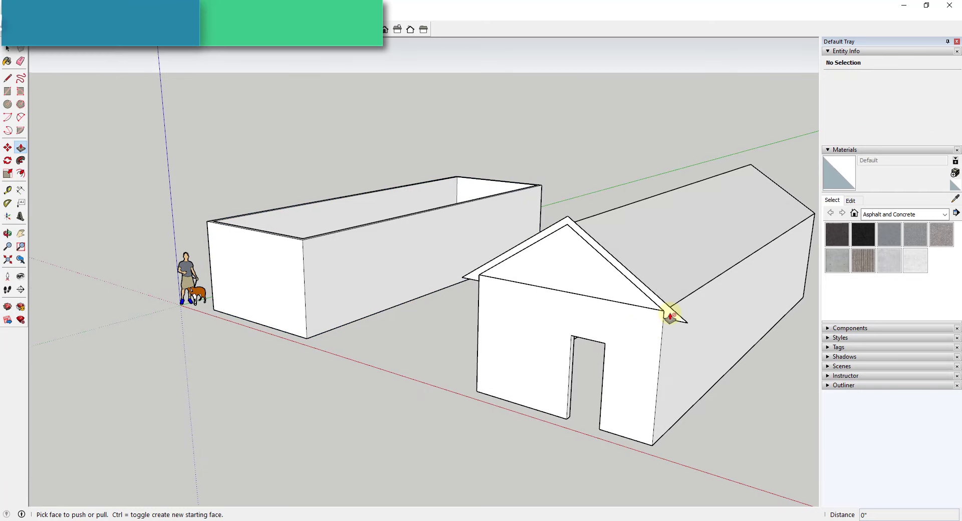
pyautogui.press('space')
pyautogui.doubleClick(672, 315)
pyautogui.press('p')
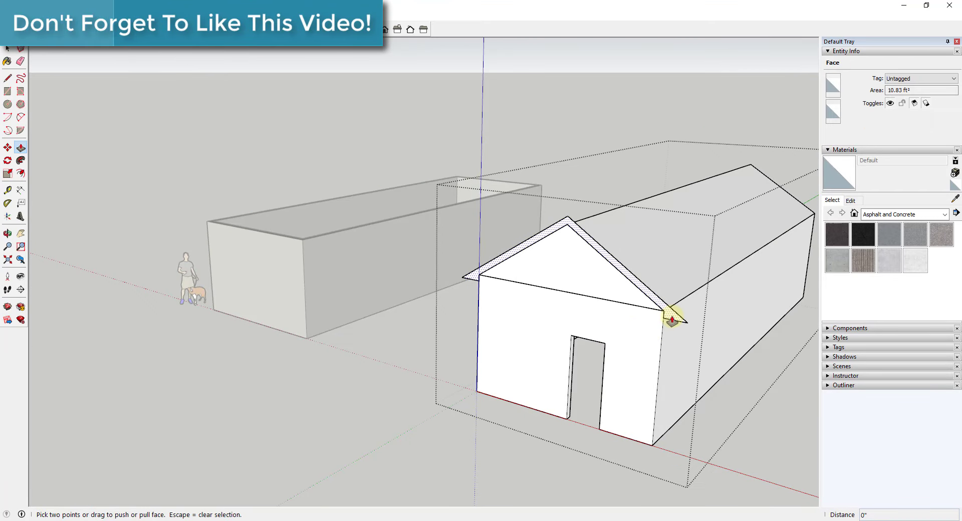
pyautogui.moveTo(672, 316); pyautogui.dragTo(655, 324)
pyautogui.click(657, 322)
pyautogui.moveTo(655, 326); pyautogui.dragTo(311, 345, button='middle')
pyautogui.press('space')
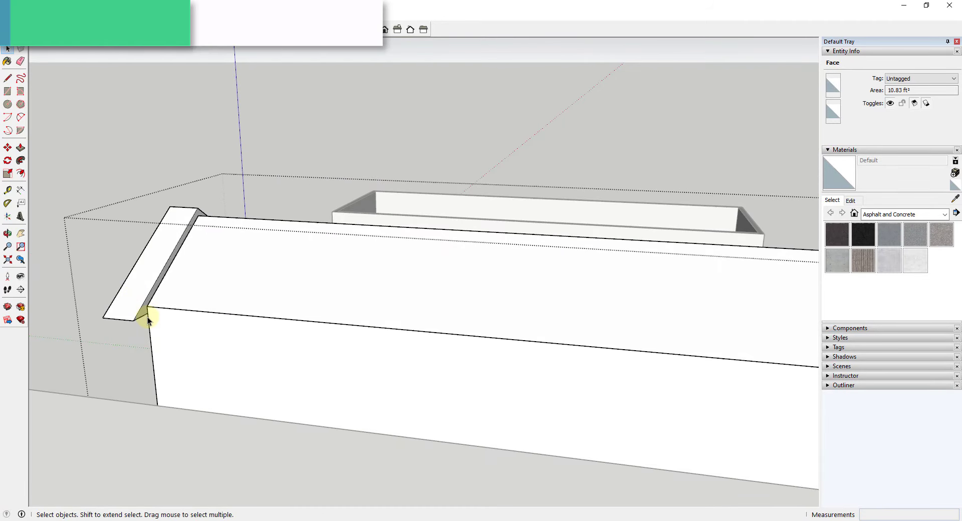
# Step: Push the roof end face flush with the gable wall, then pull it out 12"
pyautogui.press('p')
pyautogui.click(143, 313)
pyautogui.scroll(-4, 218, 320)
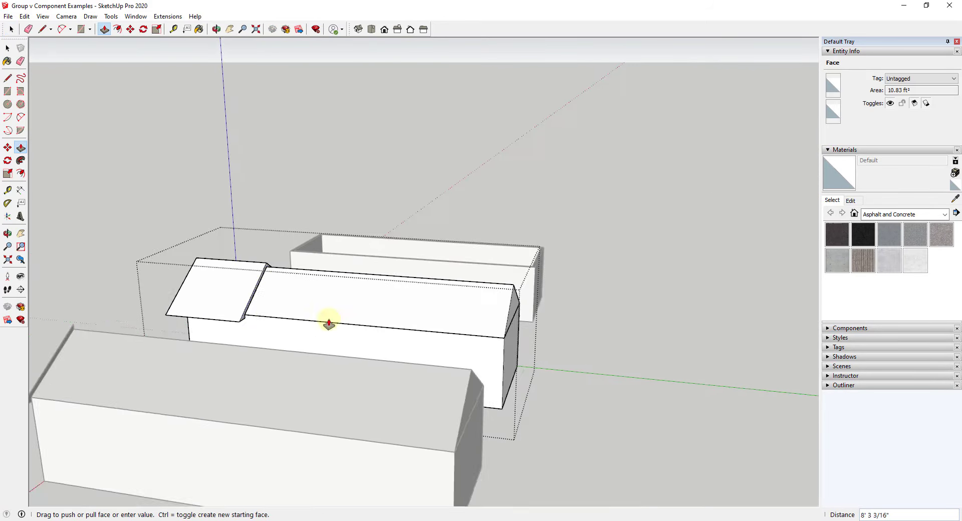
pyautogui.moveTo(430, 331); pyautogui.dragTo(322, 325, button='middle')
pyautogui.scroll(2, 474, 350)
pyautogui.click(459, 354)
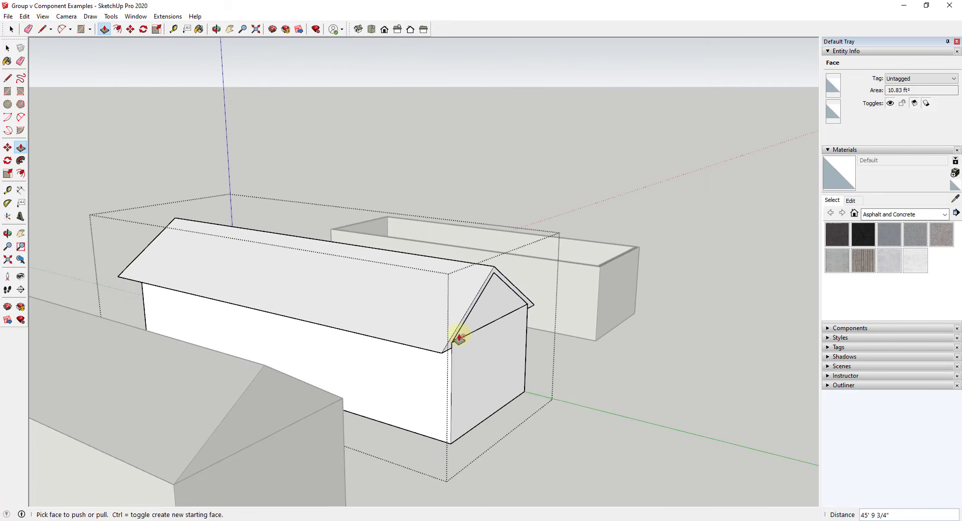
pyautogui.click(449, 349)
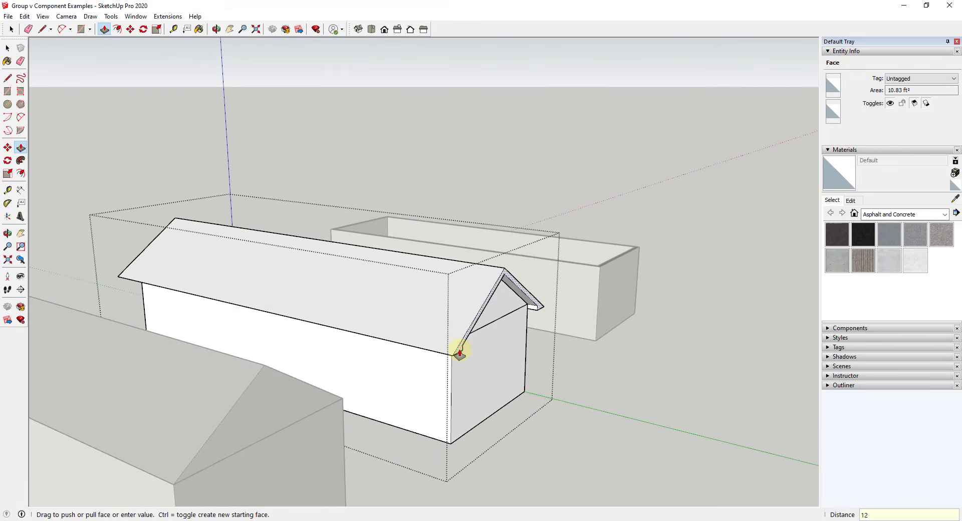
pyautogui.write('12')
pyautogui.press('Return')
pyautogui.press('space')
pyautogui.scroll(5, 462, 293)
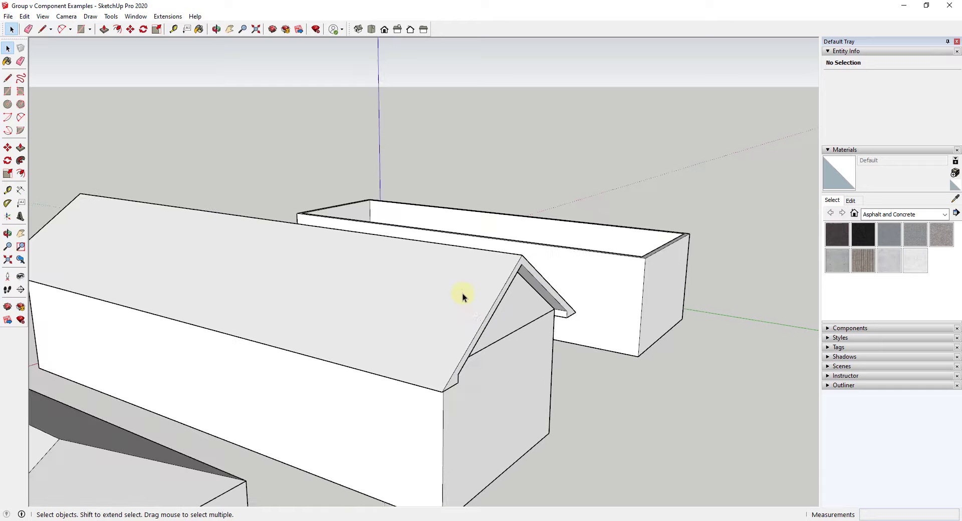
# Step: Orbit around the houses to view their door gables
pyautogui.click(379, 299)
pyautogui.scroll(-3, 408, 302)
pyautogui.moveTo(548, 313); pyautogui.dragTo(400, 292, button='middle')
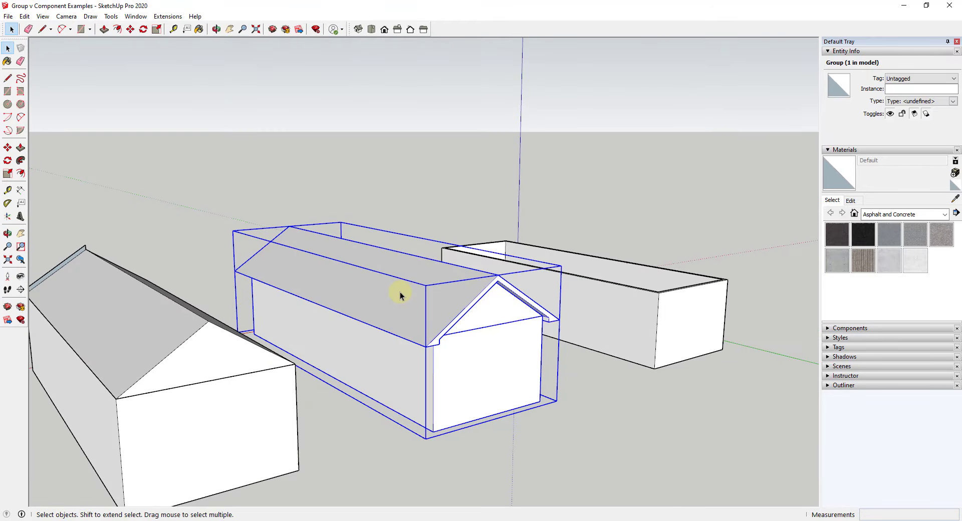
pyautogui.moveTo(241, 302); pyautogui.dragTo(766, 274, button='middle')
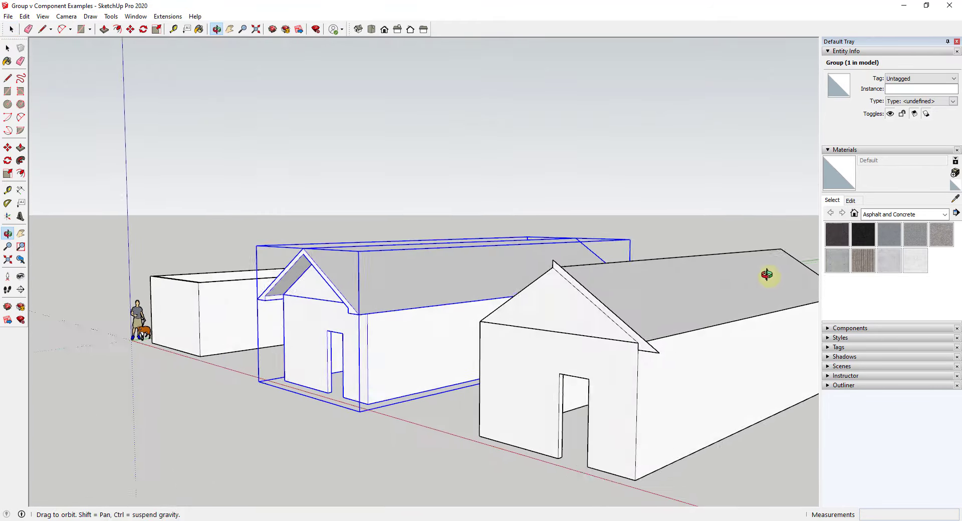
pyautogui.scroll(5, 718, 333)
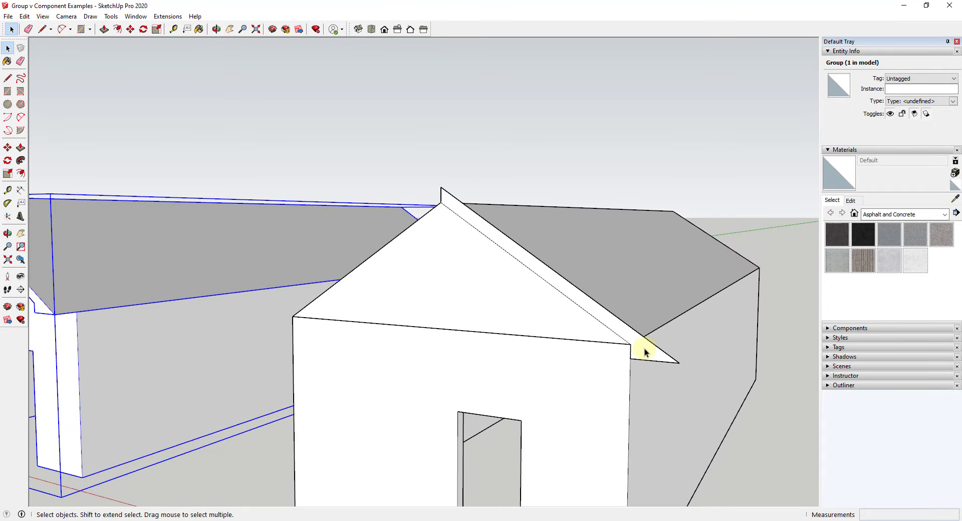
pyautogui.scroll(-3, 646, 353)
# Step: Select the right house's roof overhang with its edges and make a component named 'Roof Half'
pyautogui.click(648, 353)
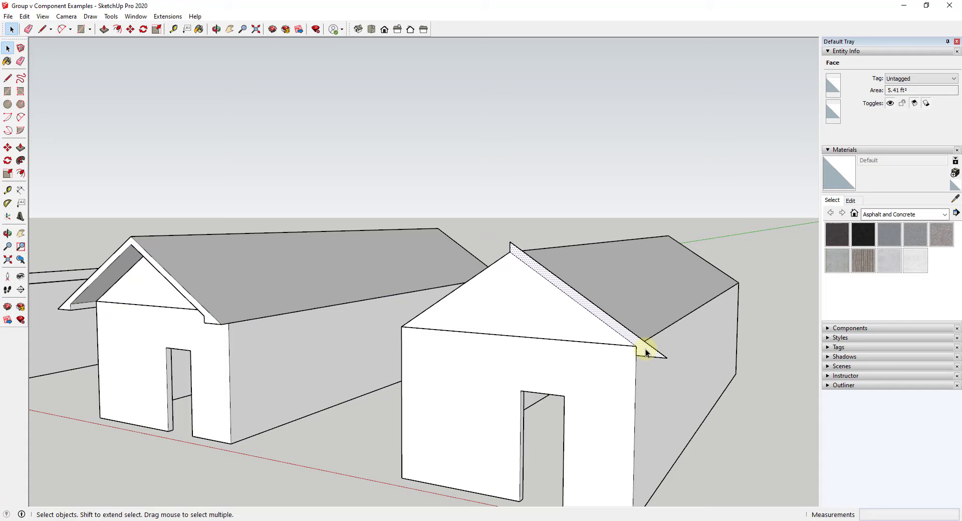
pyautogui.doubleClick(646, 353)
pyautogui.rightClick(646, 354)
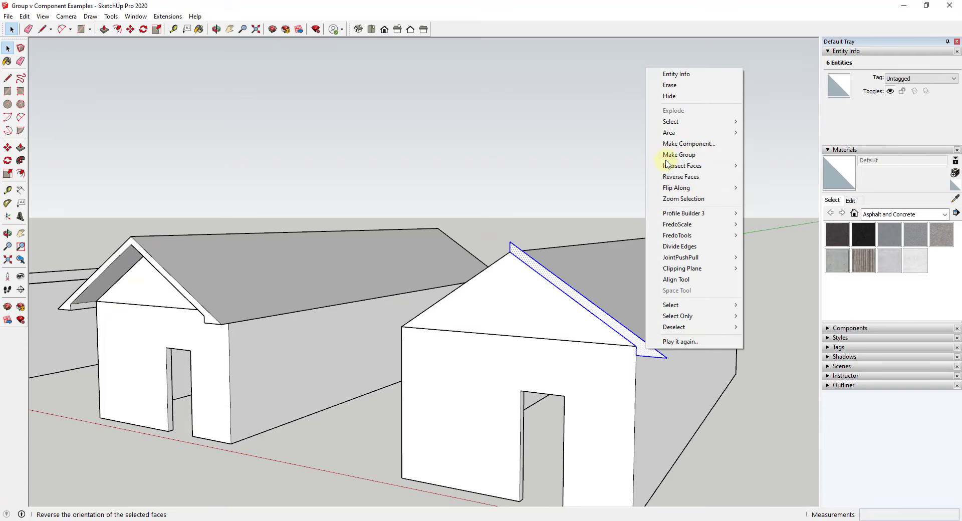
pyautogui.click(667, 144)
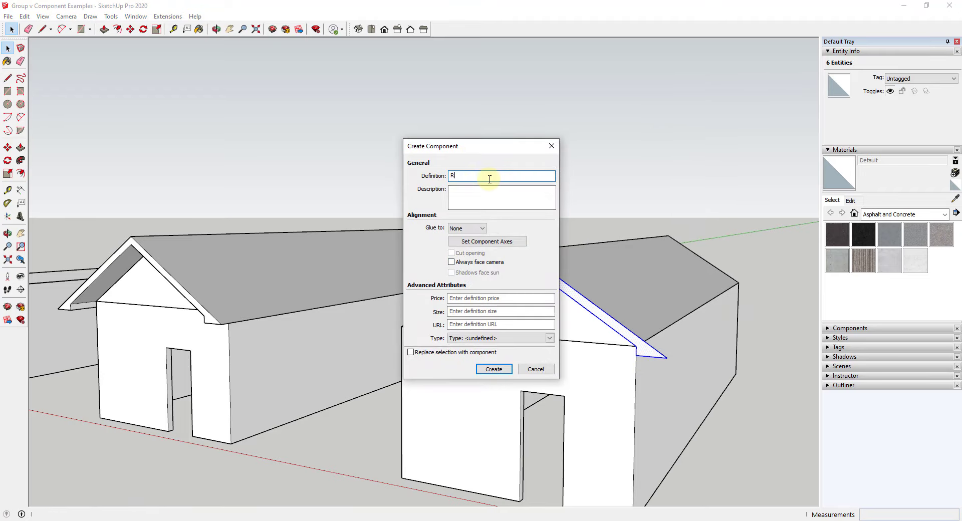
pyautogui.write('Roof Half')
pyautogui.press('Return')
# Step: Reselect the roof overhang and restart Make Component with Replace selection ticked
pyautogui.doubleClick(646, 353)
pyautogui.rightClick(647, 353)
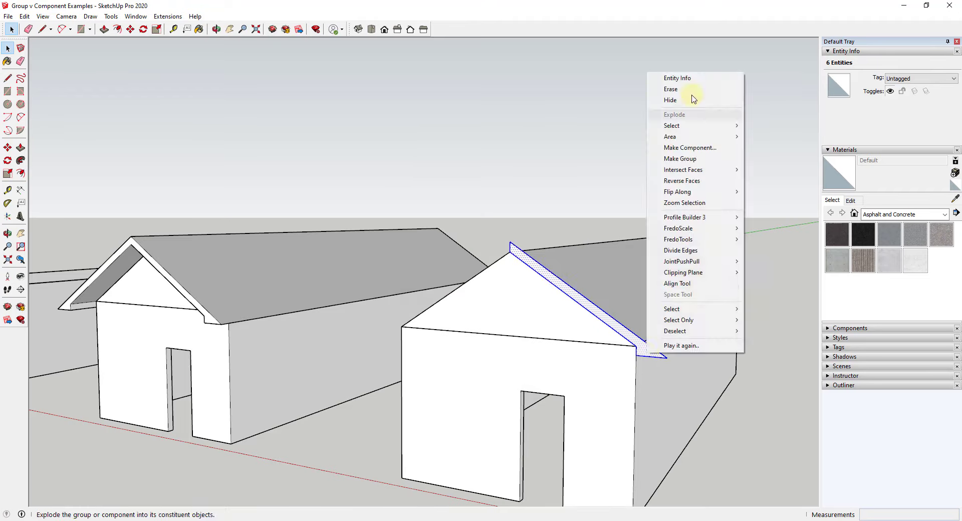
pyautogui.click(686, 147)
pyautogui.click(411, 353)
pyautogui.moveTo(497, 177); pyautogui.dragTo(374, 156)
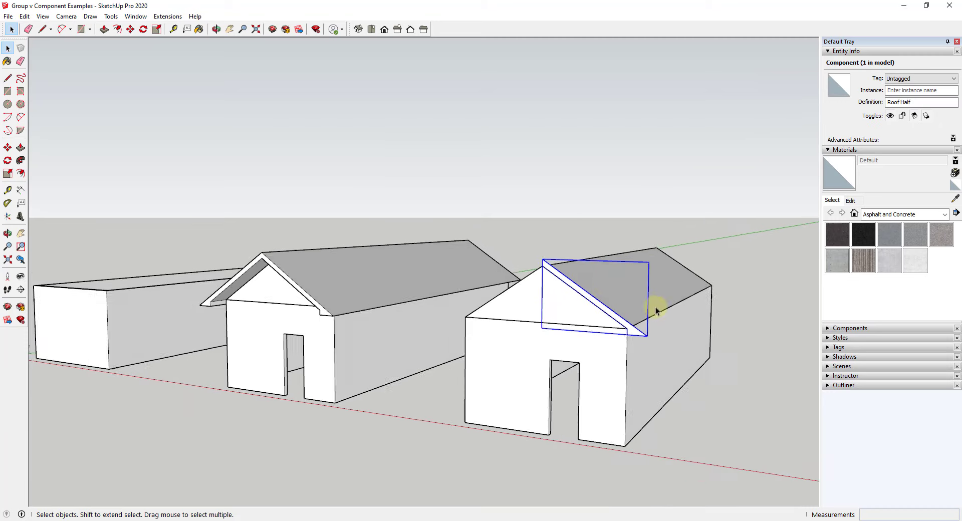
# Step: Copy the Roof Half aside and scale it by -1 to mirror it
pyautogui.press('m')
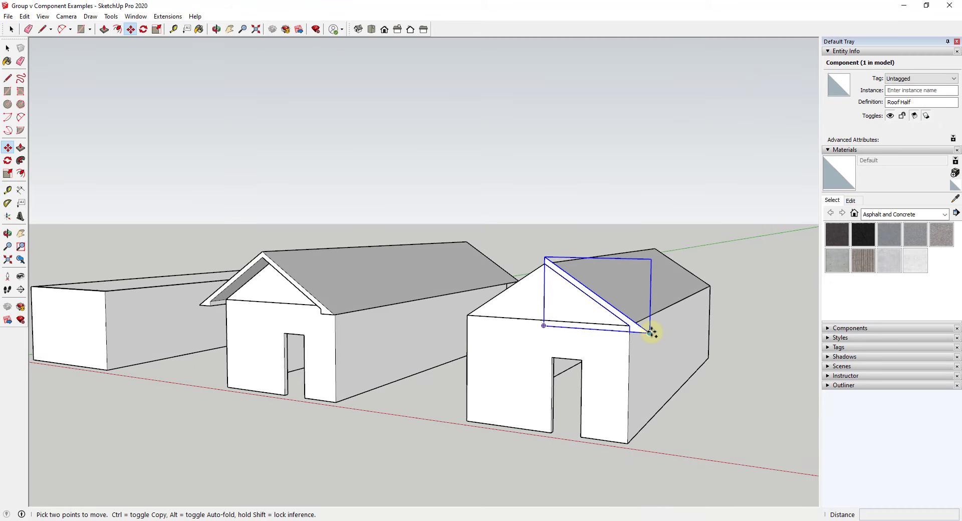
pyautogui.click(650, 333)
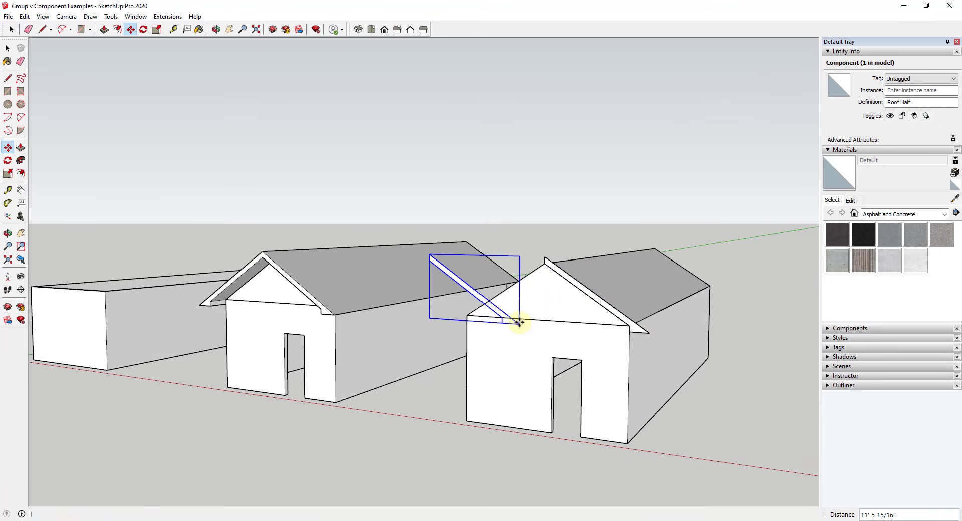
pyautogui.click(519, 322)
pyautogui.press('s')
pyautogui.keyDown('ctrl'); pyautogui.click(521, 290); pyautogui.keyUp('ctrl')
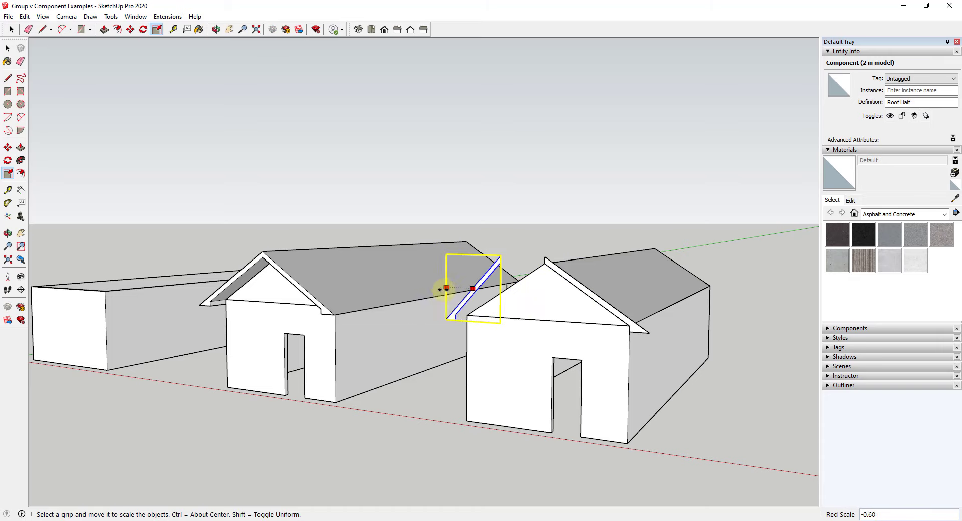
pyautogui.click(441, 314)
pyautogui.moveTo(518, 315); pyautogui.dragTo(570, 316, button='middle')
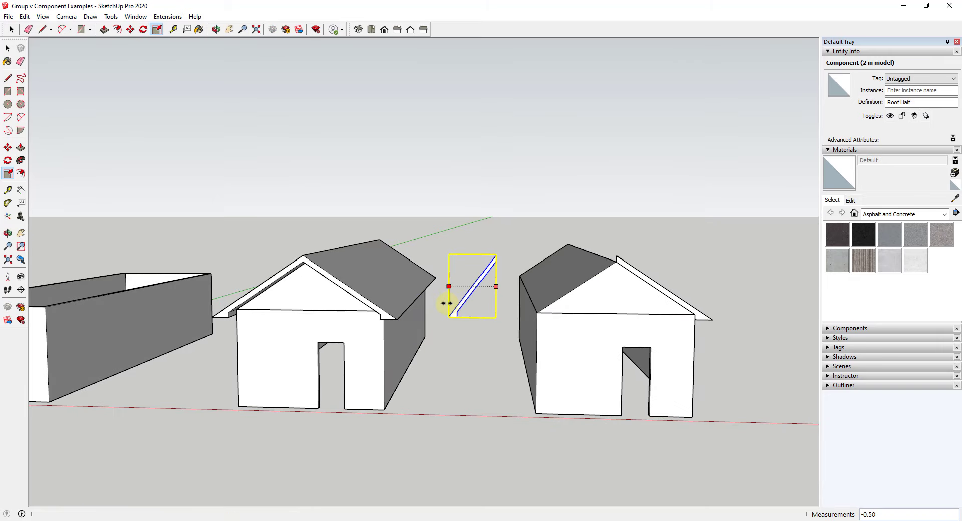
pyautogui.write('-1')
pyautogui.press('Return')
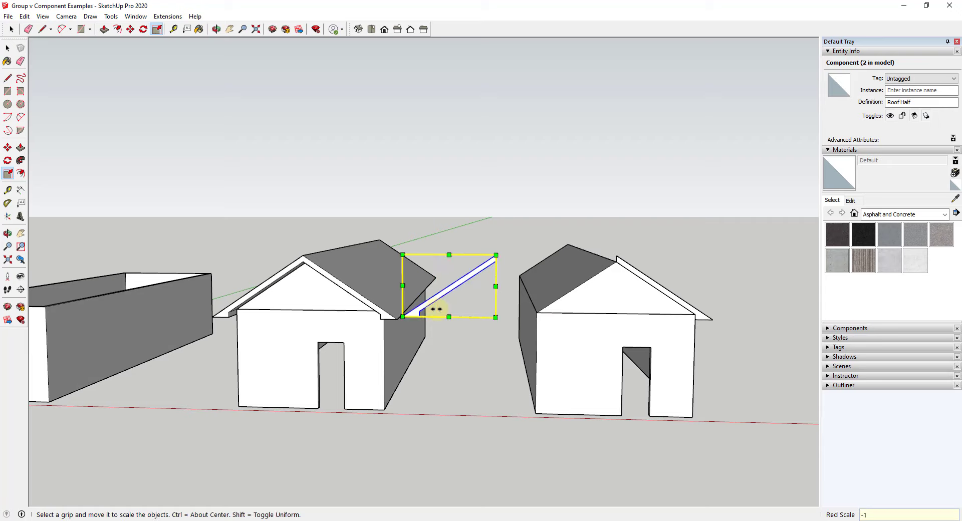
# Step: Move the mirrored Roof Half onto the right house's left roof slope
pyautogui.press('m')
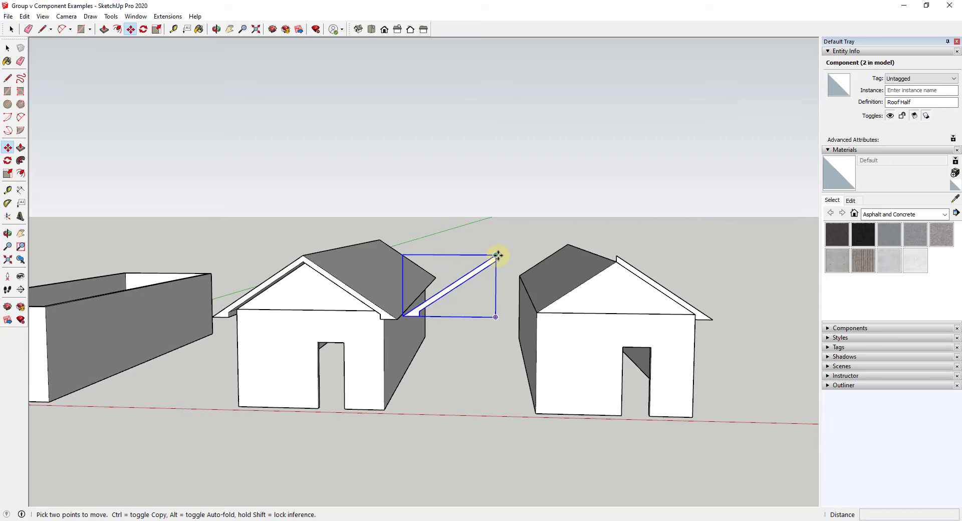
pyautogui.click(497, 255)
pyautogui.click(616, 253)
pyautogui.moveTo(683, 360); pyautogui.dragTo(583, 334, button='middle')
# Step: Open the Roof Half component and pull its gable-end face outward
pyautogui.press('space')
pyautogui.doubleClick(582, 335)
pyautogui.press('p')
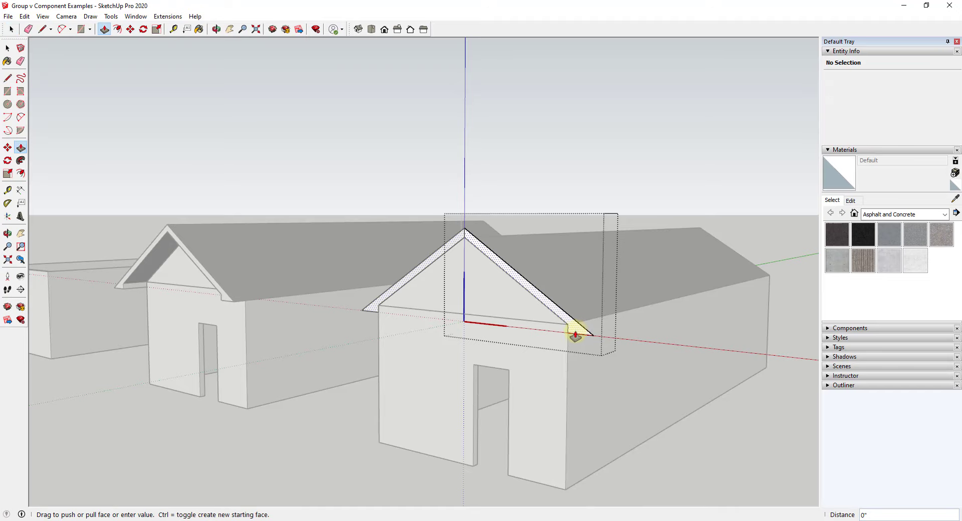
pyautogui.click(573, 333)
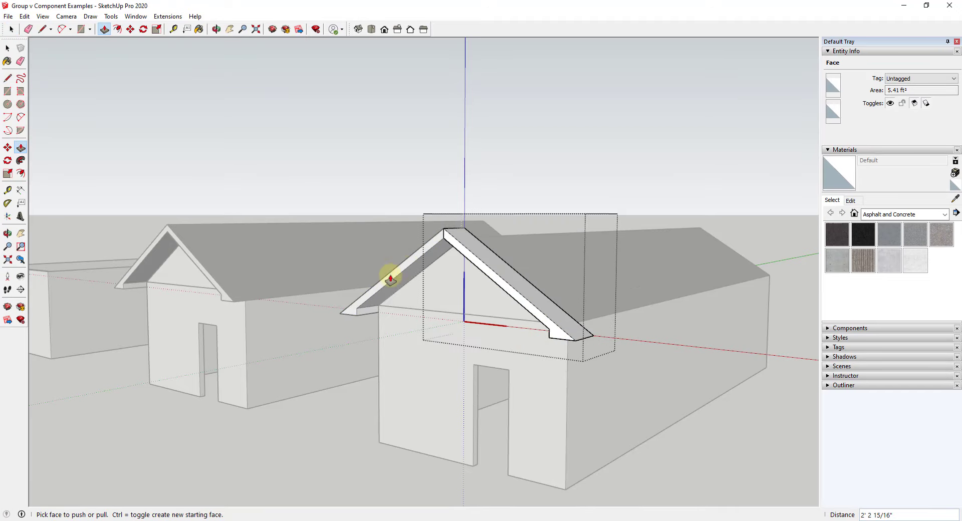
pyautogui.click(387, 281)
# Step: Push the roof end out into an overhang, then close the Roof Half component
pyautogui.moveTo(626, 377); pyautogui.dragTo(340, 370, button='middle')
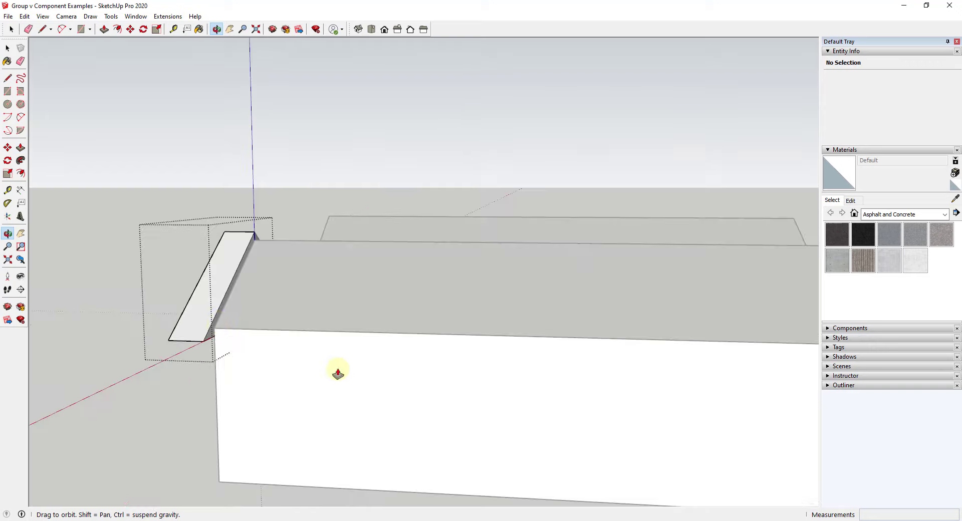
pyautogui.click(215, 333)
pyautogui.moveTo(705, 361); pyautogui.dragTo(484, 356, button='middle')
pyautogui.click(557, 408)
pyautogui.click(530, 380)
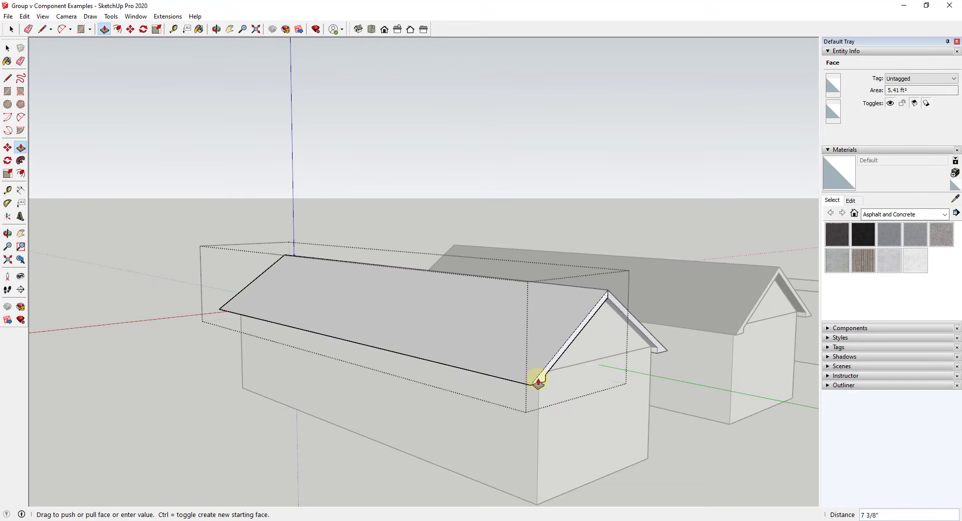
pyautogui.click(538, 381)
pyautogui.press('space')
pyautogui.click(655, 469)
pyautogui.moveTo(330, 387); pyautogui.dragTo(582, 290, button='middle')
pyautogui.scroll(2, 535, 301)
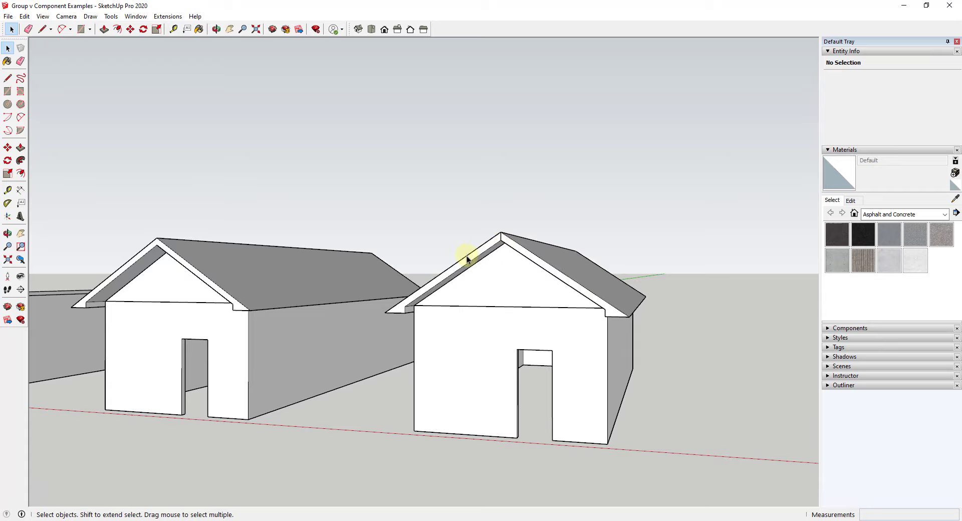
# Step: Push the first tabletop's inner face down 3.5 inches to form a raised rim
pyautogui.scroll(-5, 369, 309)
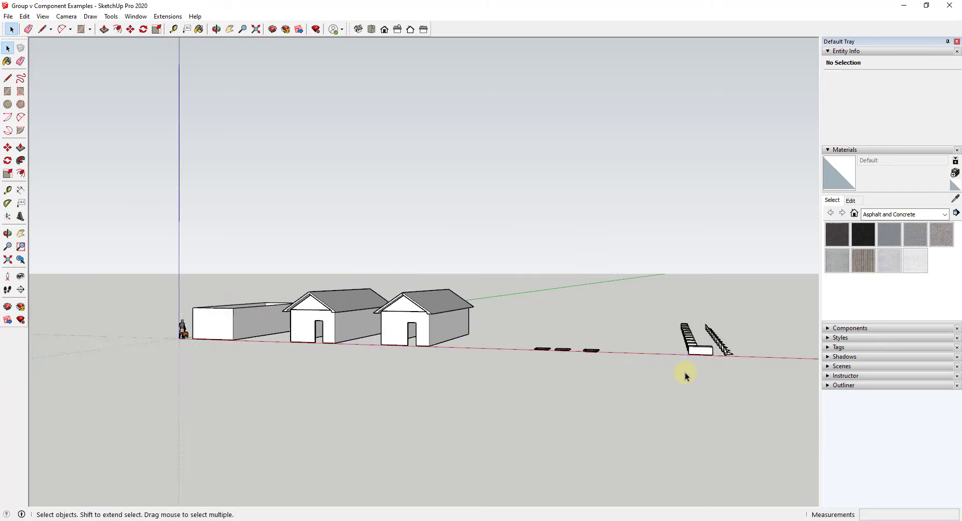
pyautogui.scroll(2, 684, 375)
pyautogui.moveTo(621, 364); pyautogui.dragTo(561, 443, button='middle')
pyautogui.scroll(6, 531, 349)
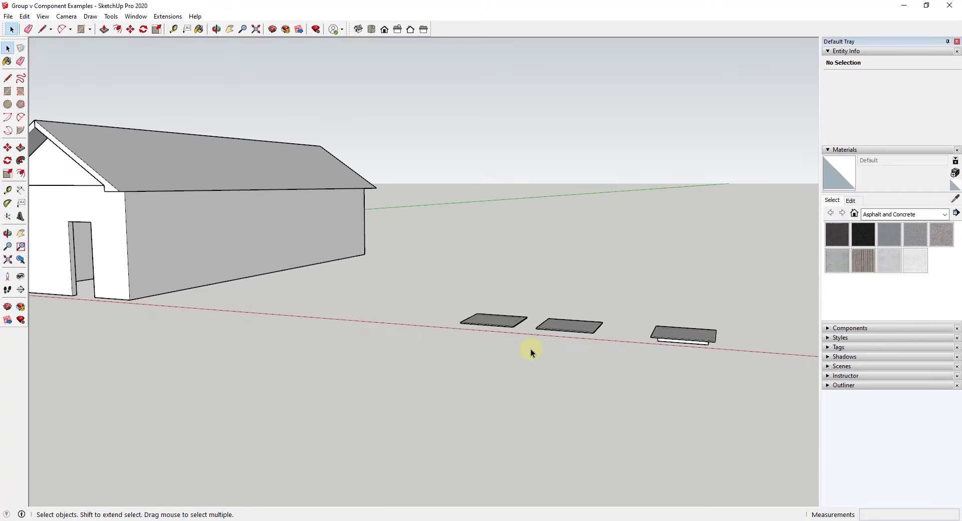
pyautogui.moveTo(453, 354); pyautogui.dragTo(470, 203, button='middle')
pyautogui.scroll(4, 501, 191)
pyautogui.scroll(2, 477, 254)
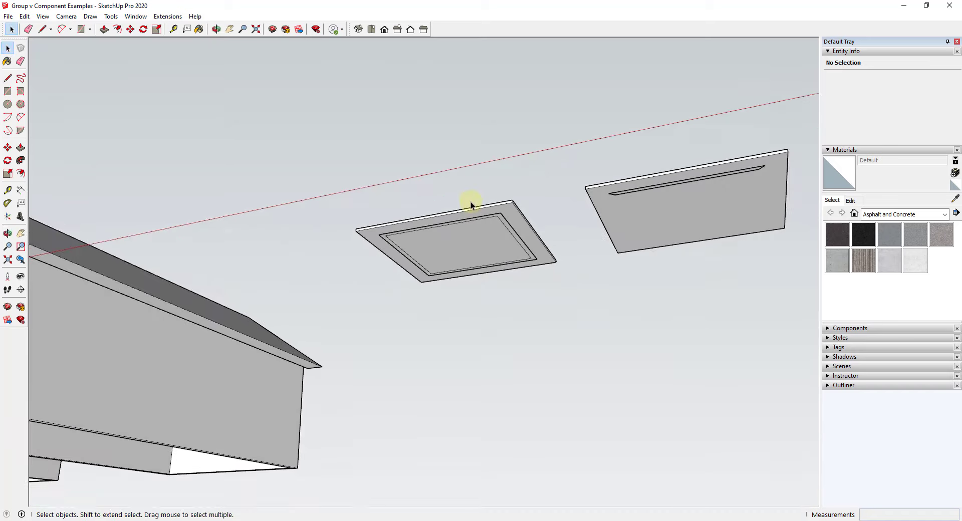
pyautogui.click(519, 227)
pyautogui.scroll(2, 519, 231)
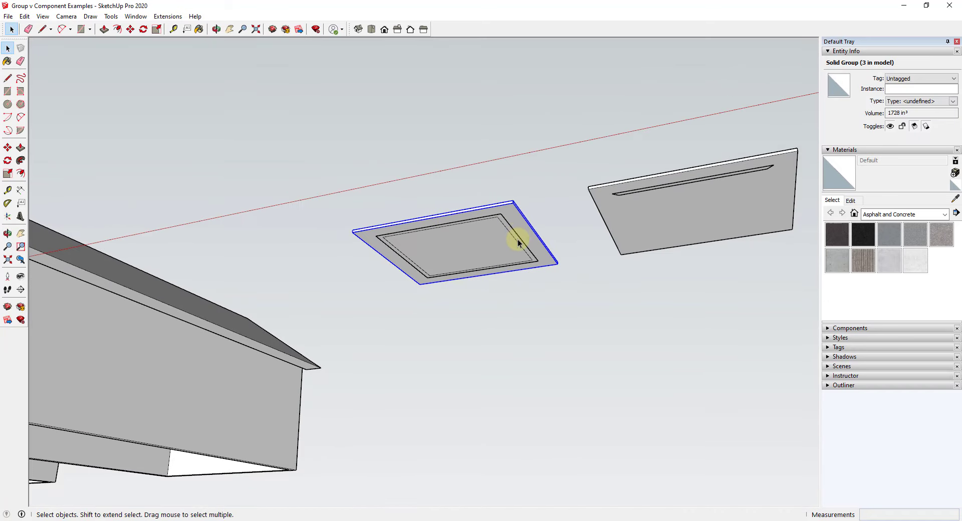
pyautogui.press('p')
pyautogui.moveTo(520, 242); pyautogui.dragTo(523, 256)
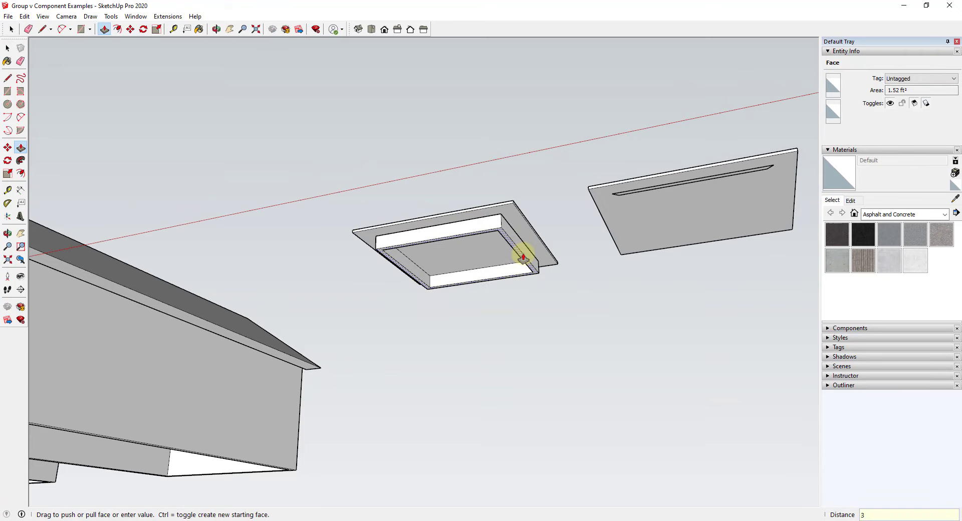
pyautogui.press('Return')
# Step: Select all the connected rim geometry and make it a group
pyautogui.press('space')
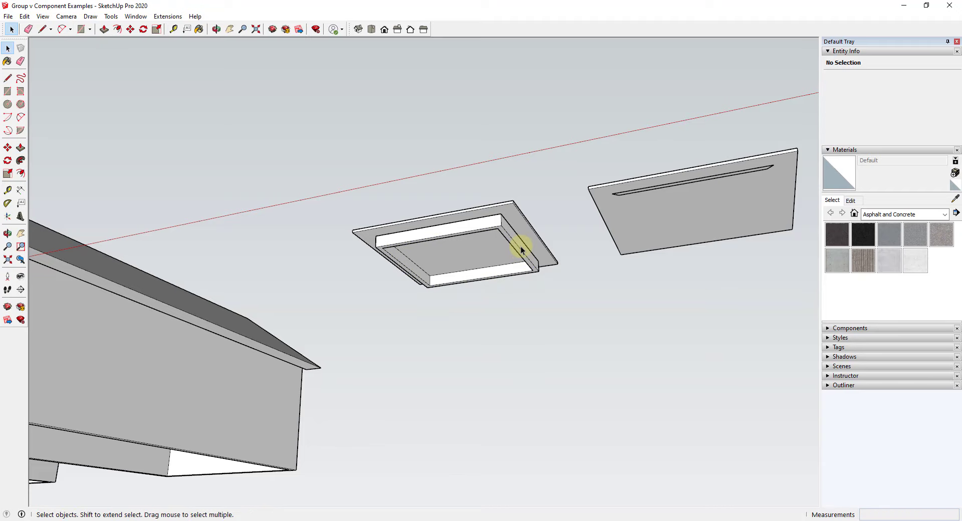
pyautogui.tripleClick(521, 246)
pyautogui.rightClick(521, 246)
pyautogui.click(551, 315)
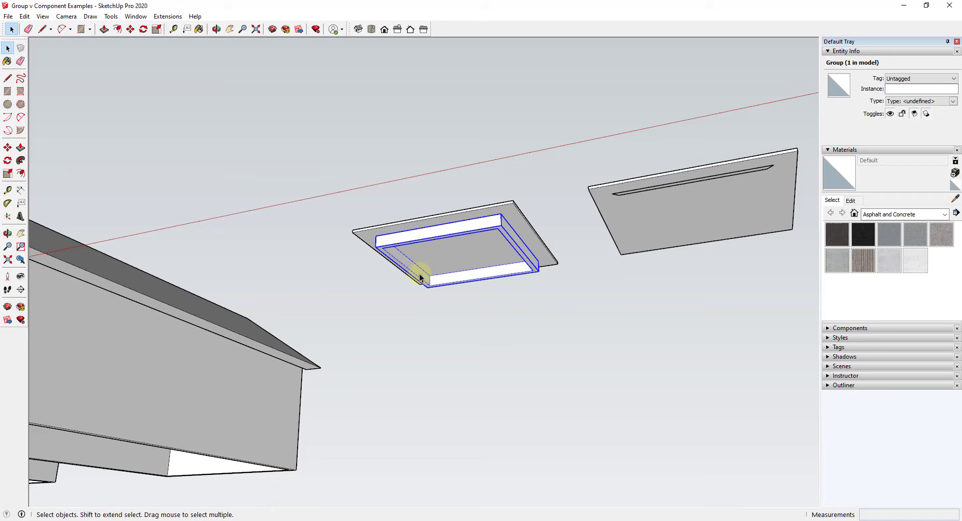
pyautogui.moveTo(420, 277); pyautogui.dragTo(471, 206, button='middle')
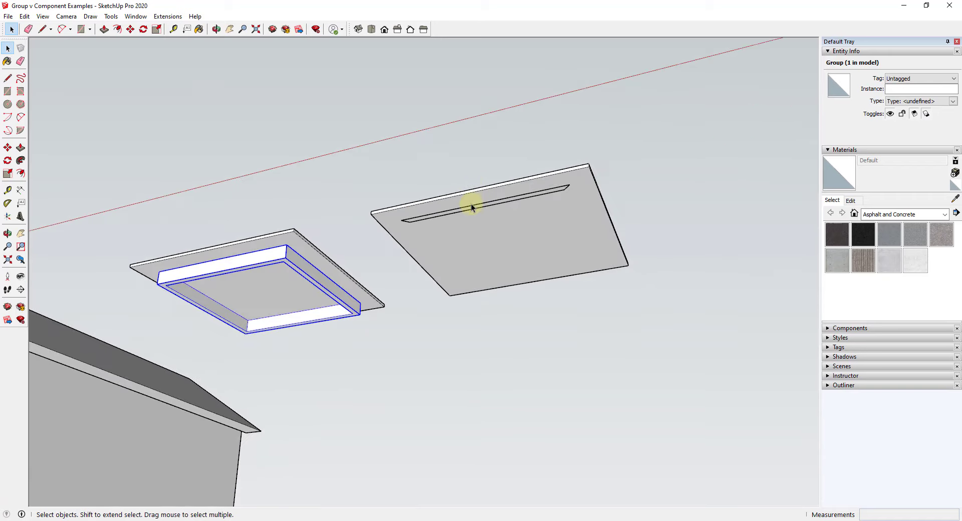
pyautogui.click(471, 215)
# Step: Turn the second tabletop's groove into a component named 'Apron Piece - 38" Long'
pyautogui.scroll(3, 474, 211)
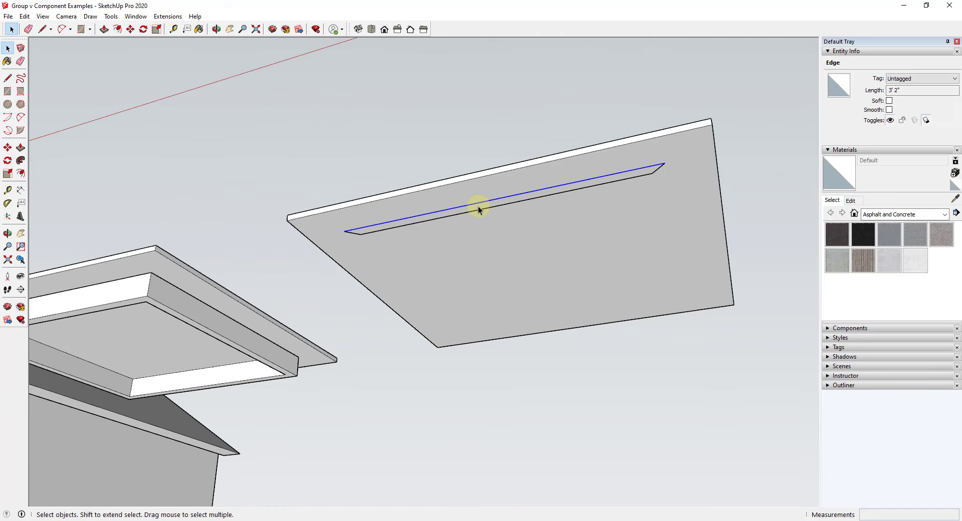
pyautogui.doubleClick(478, 207)
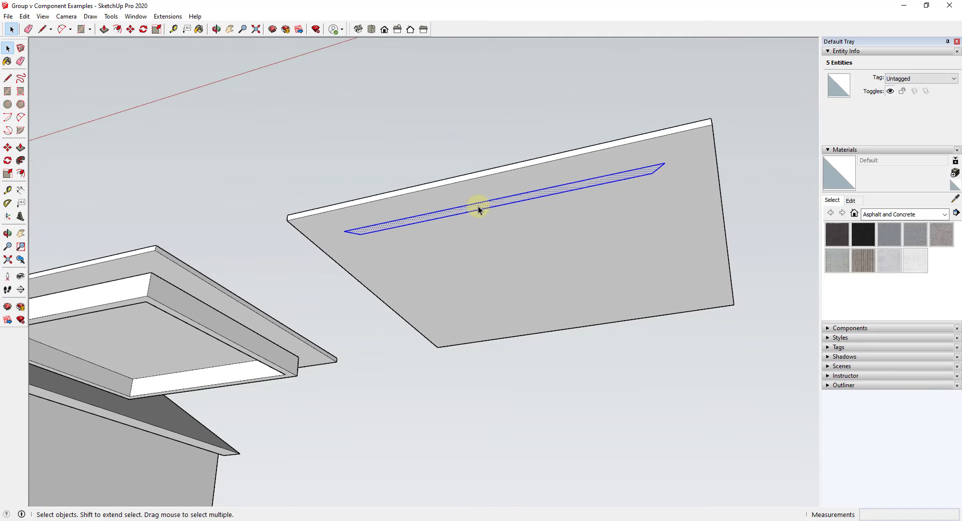
pyautogui.rightClick(483, 207)
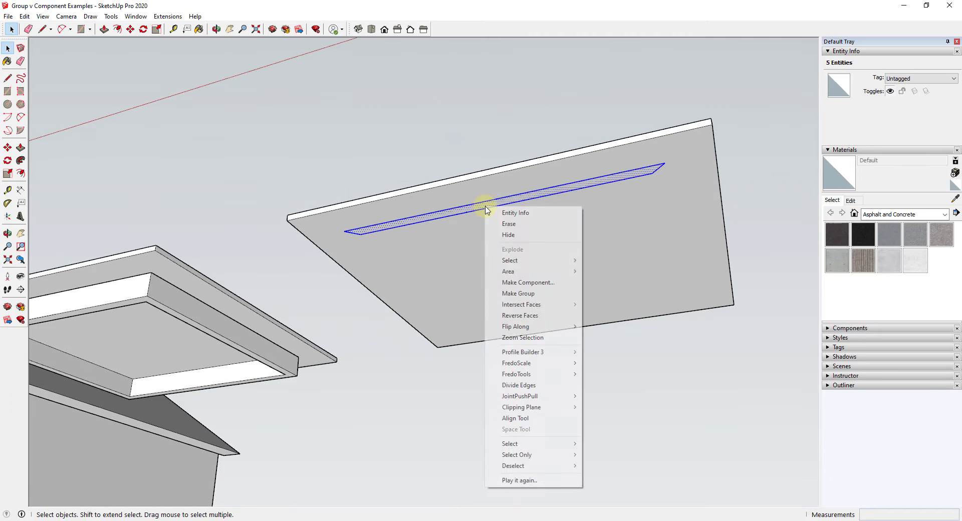
pyautogui.click(527, 284)
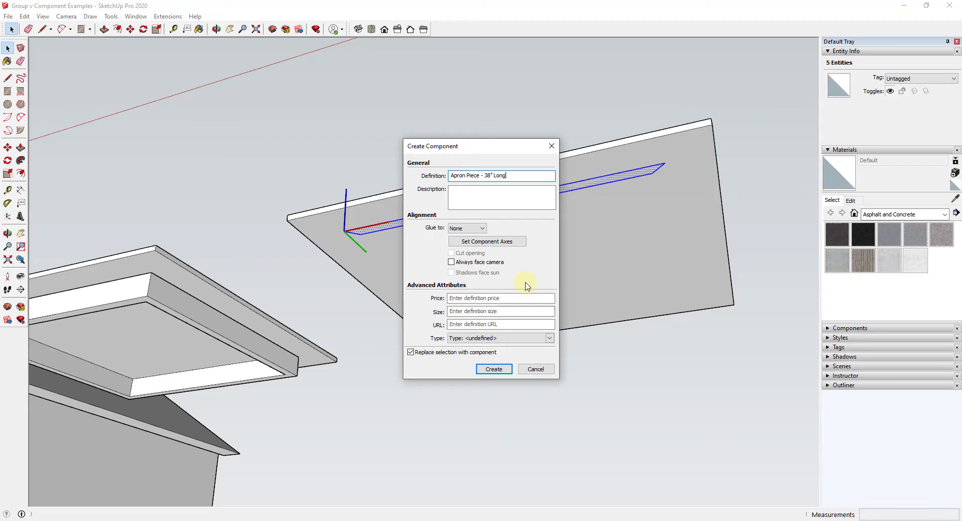
pyautogui.press('Return')
# Step: Rotate-copy the apron piece 90° with *4 to repeat it around the tabletop
pyautogui.doubleClick(524, 200)
pyautogui.press('p')
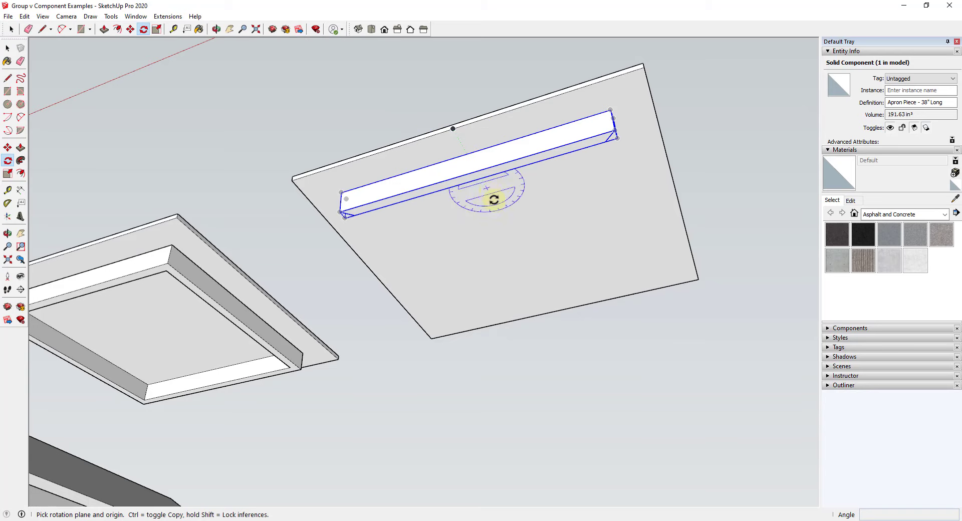
pyautogui.press('shift')
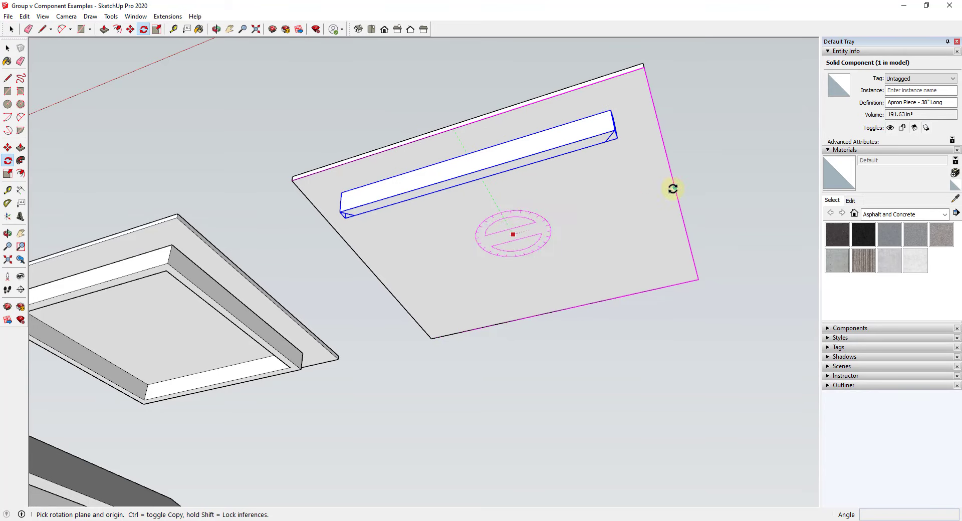
pyautogui.moveTo(673, 188); pyautogui.dragTo(674, 187)
pyautogui.click(487, 191)
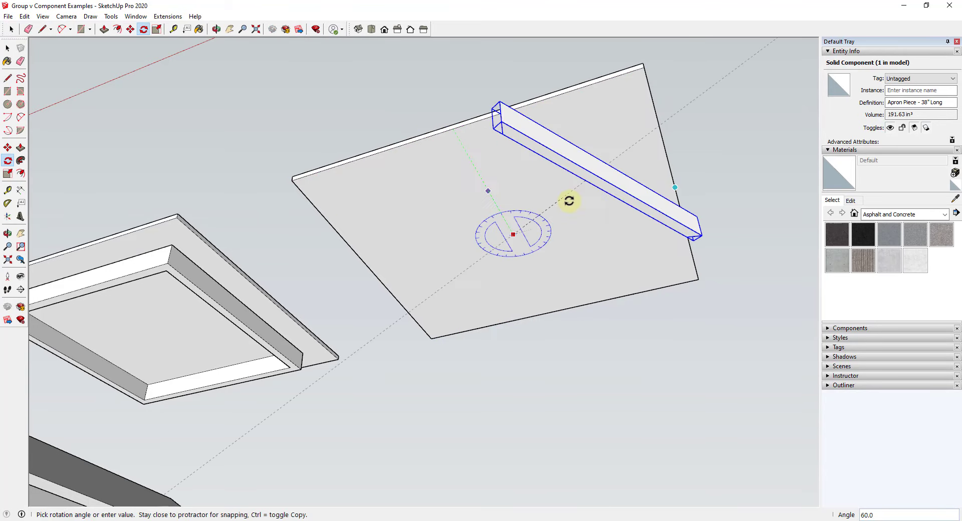
pyautogui.click(597, 211)
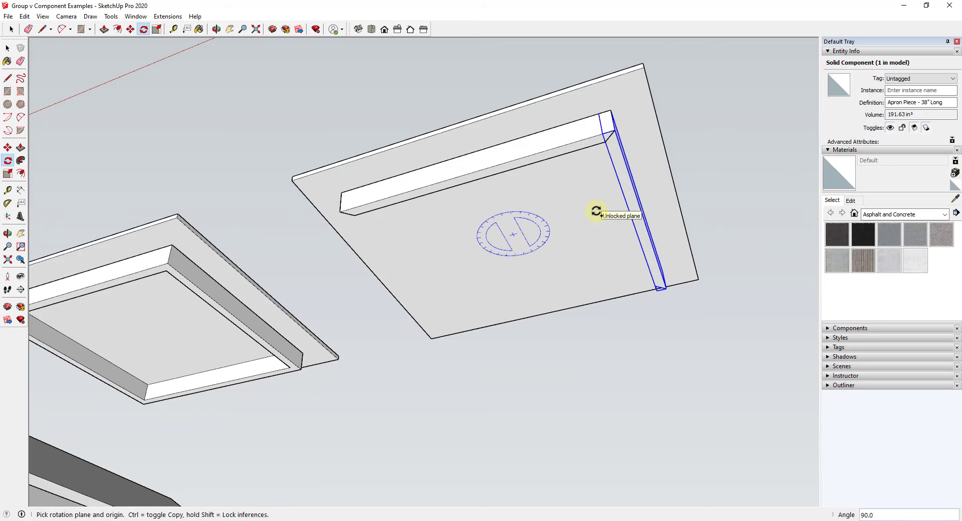
pyautogui.write('*4')
pyautogui.press('Return')
# Step: Select the back, right, bottom and left apron pieces
pyautogui.scroll(-2, 568, 201)
pyautogui.moveTo(568, 200); pyautogui.dragTo(550, 174, button='middle')
pyautogui.press('space')
pyautogui.scroll(2, 562, 182)
pyautogui.click(564, 184)
pyautogui.click(636, 220)
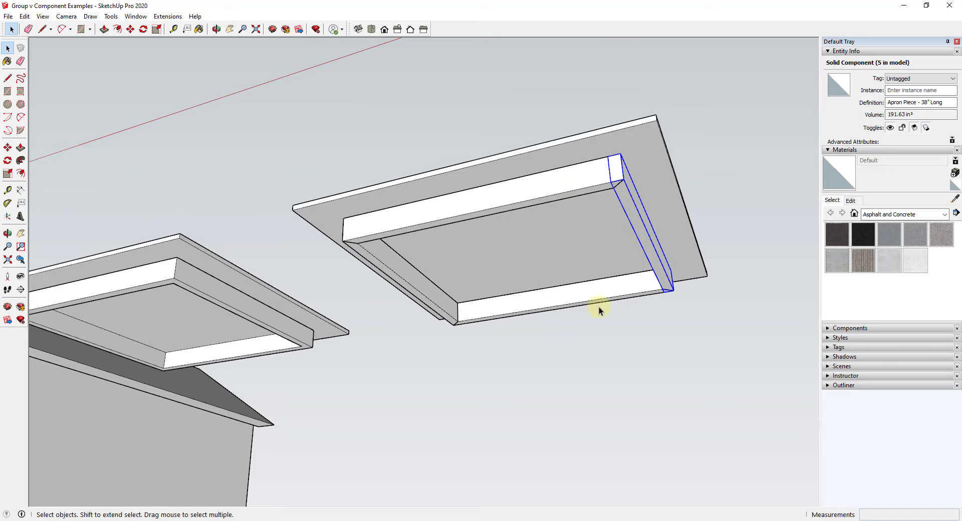
pyautogui.click(451, 308)
pyautogui.click(427, 296)
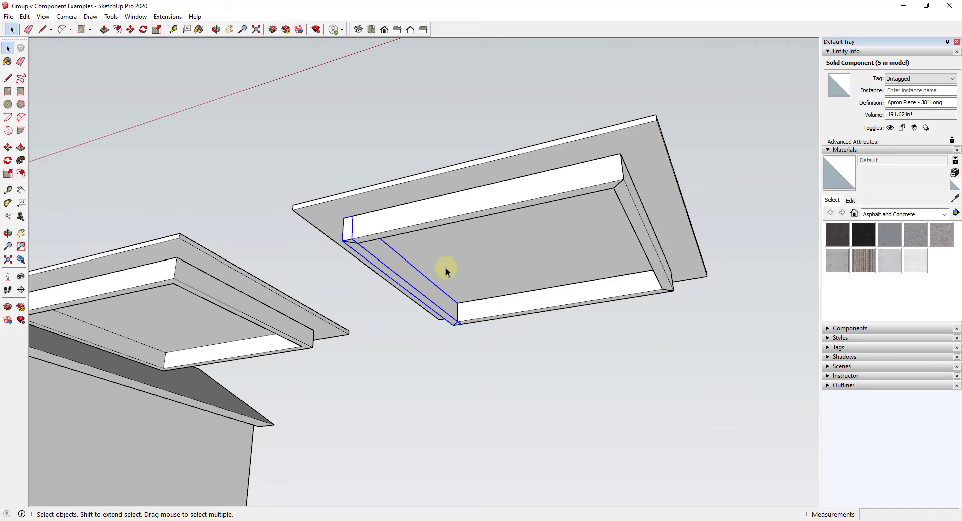
# Step: Open the top apron component and try push/pull on its lower face
pyautogui.doubleClick(549, 198)
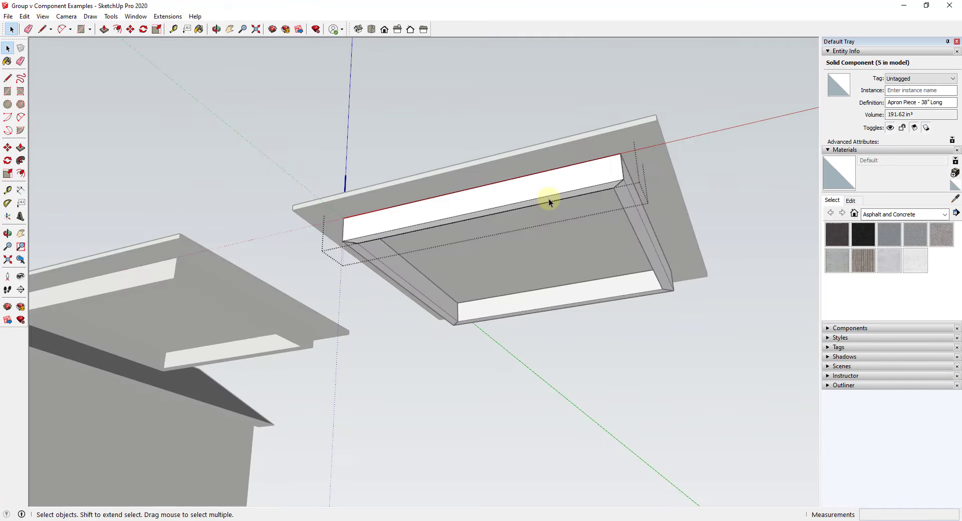
pyautogui.press('p')
pyautogui.click(555, 200)
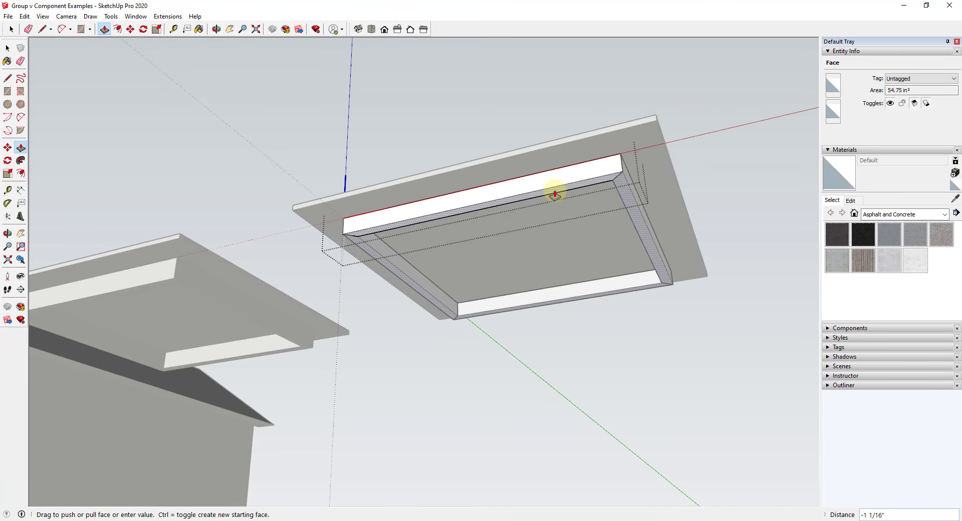
pyautogui.press('Escape')
pyautogui.press('space')
pyautogui.scroll(3, 589, 193)
pyautogui.scroll(1, 615, 183)
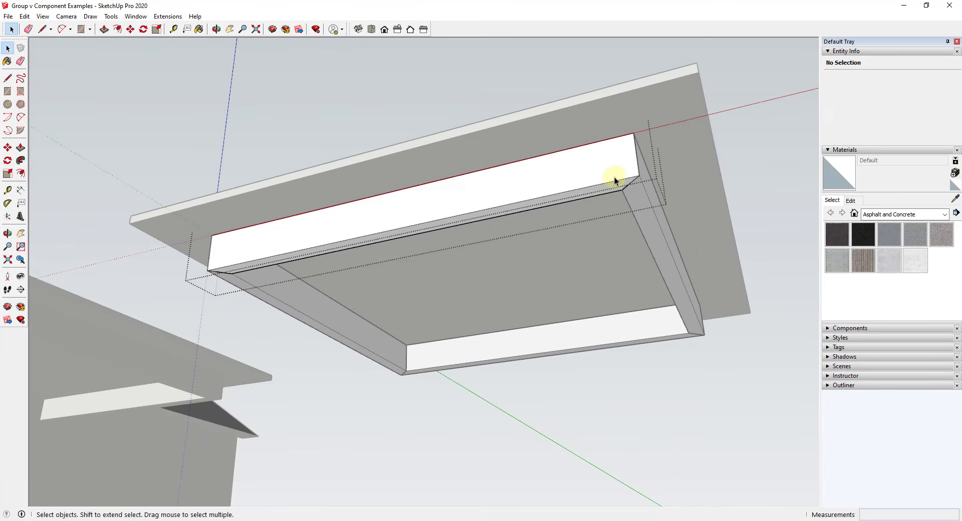
pyautogui.press('p')
pyautogui.click(536, 203)
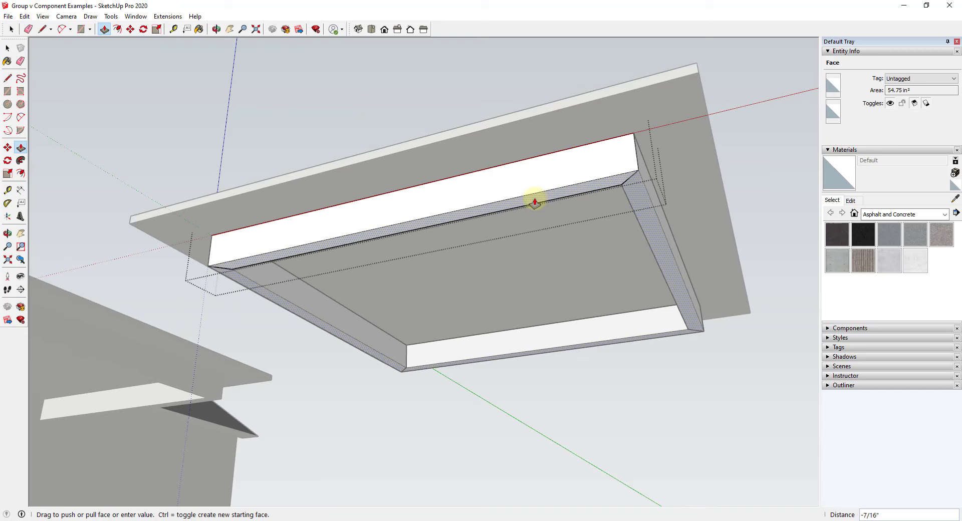
pyautogui.press('space')
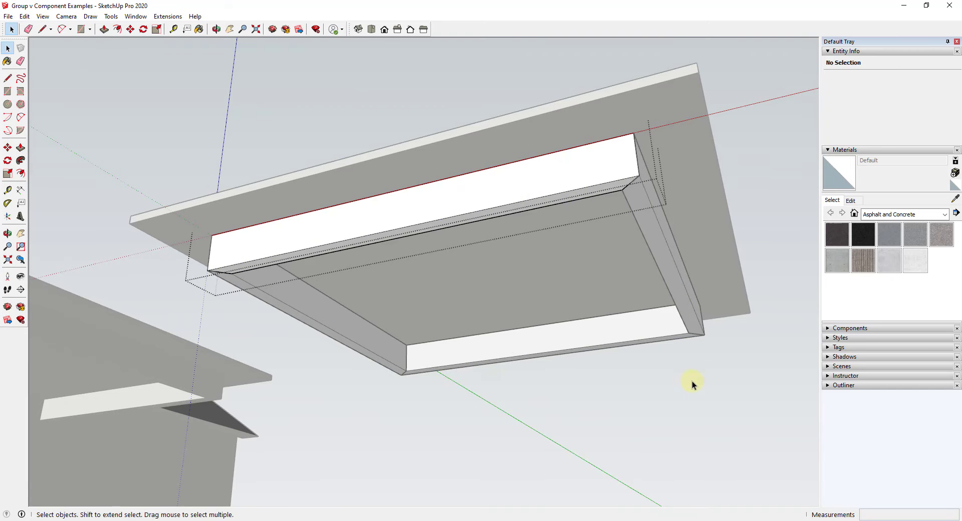
# Step: From below, select the right apron piece and the left tabletop to check their types
pyautogui.moveTo(693, 381); pyautogui.dragTo(560, 258, button='middle')
pyautogui.scroll(-2, 547, 233)
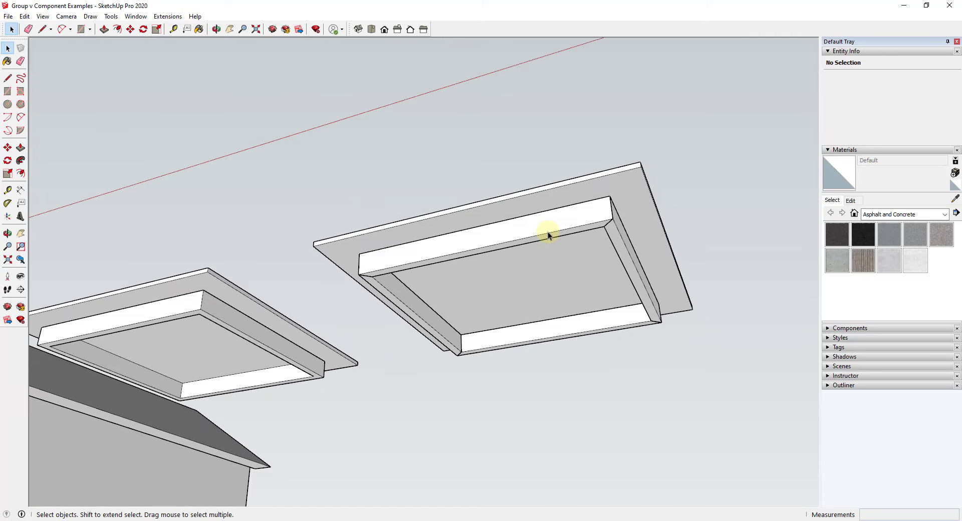
pyautogui.click(626, 261)
pyautogui.scroll(-2, 621, 307)
pyautogui.scroll(2, 296, 316)
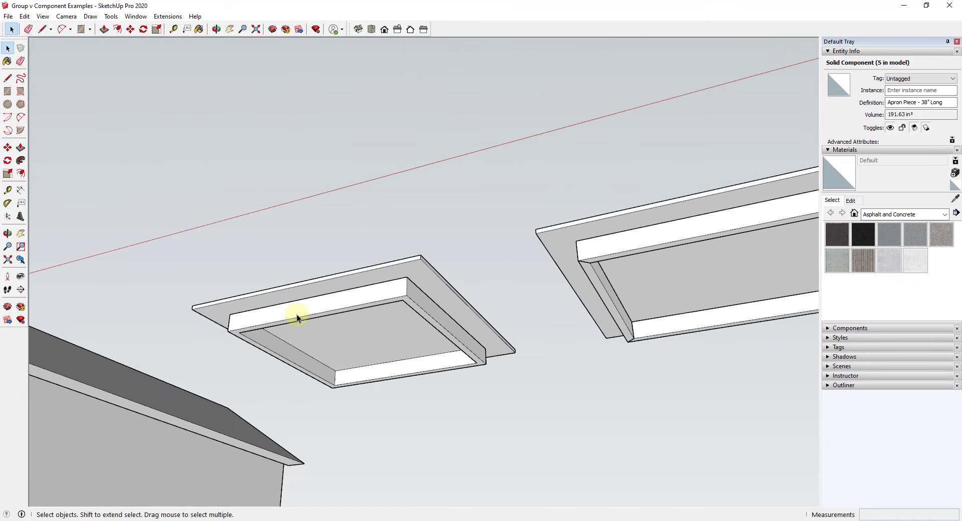
pyautogui.click(297, 316)
# Step: Make the small corner square face a component named Table Leg
pyautogui.scroll(-5, 273, 342)
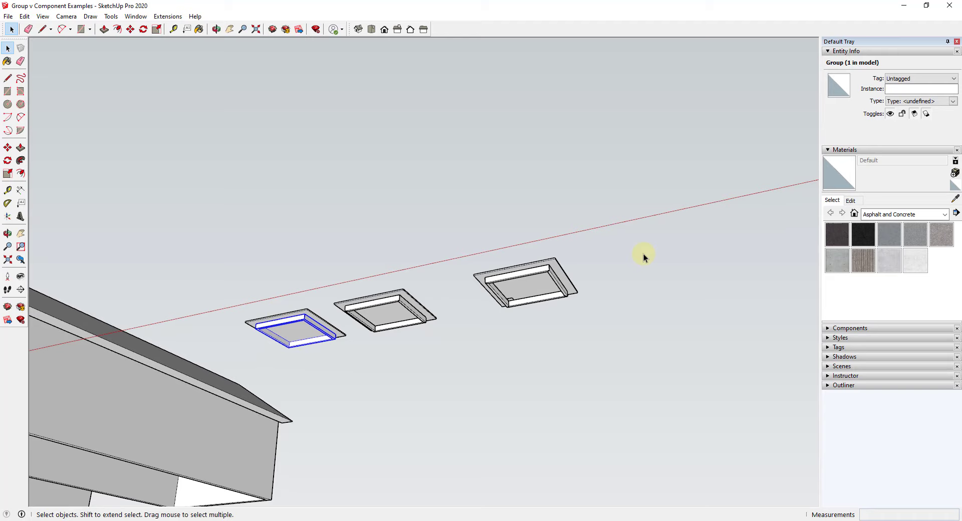
pyautogui.scroll(2, 637, 255)
pyautogui.scroll(1, 470, 305)
pyautogui.moveTo(471, 305); pyautogui.dragTo(499, 277, button='middle')
pyautogui.scroll(3, 467, 337)
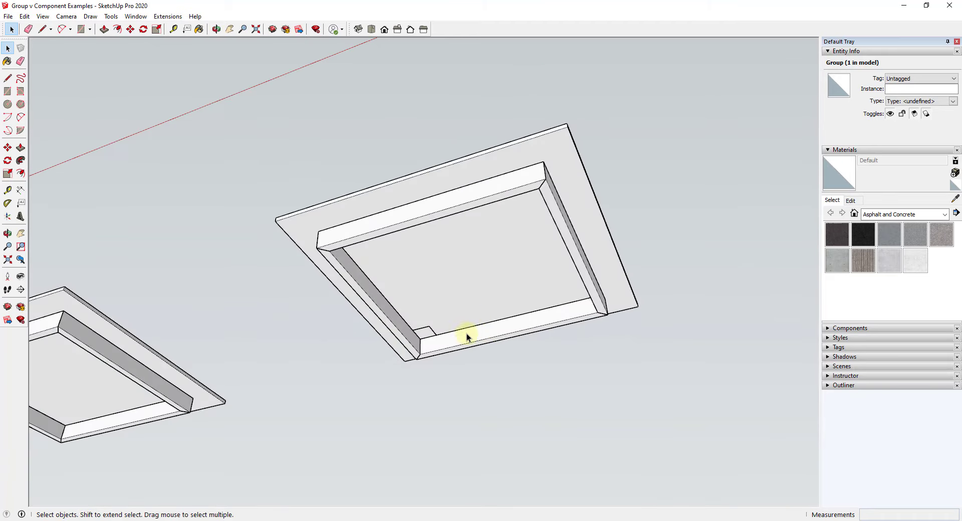
pyautogui.click(424, 337)
pyautogui.doubleClick(424, 336)
pyautogui.rightClick(424, 336)
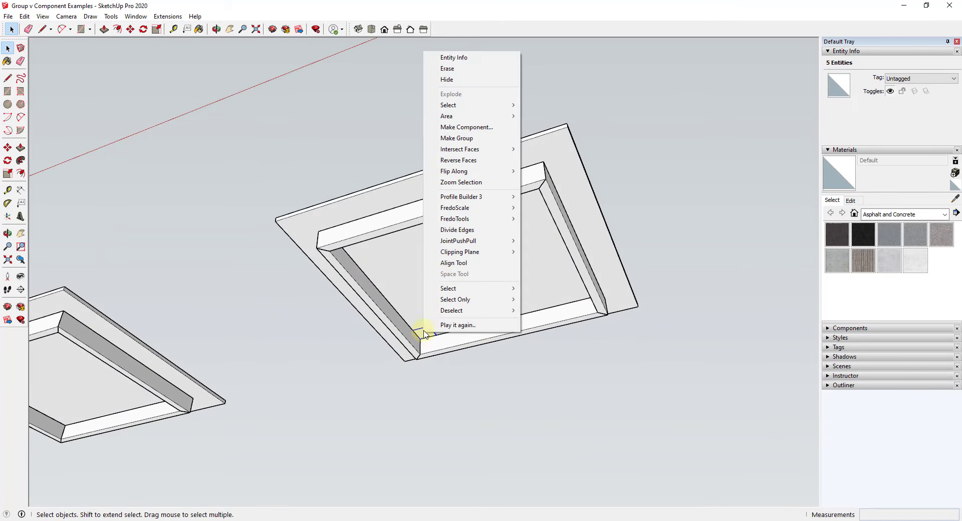
pyautogui.click(476, 129)
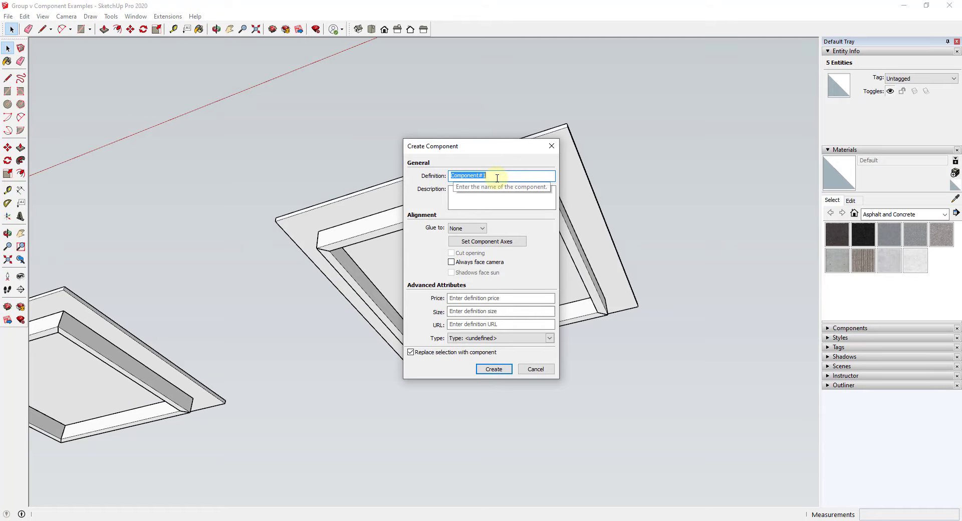
pyautogui.write('Table Leg')
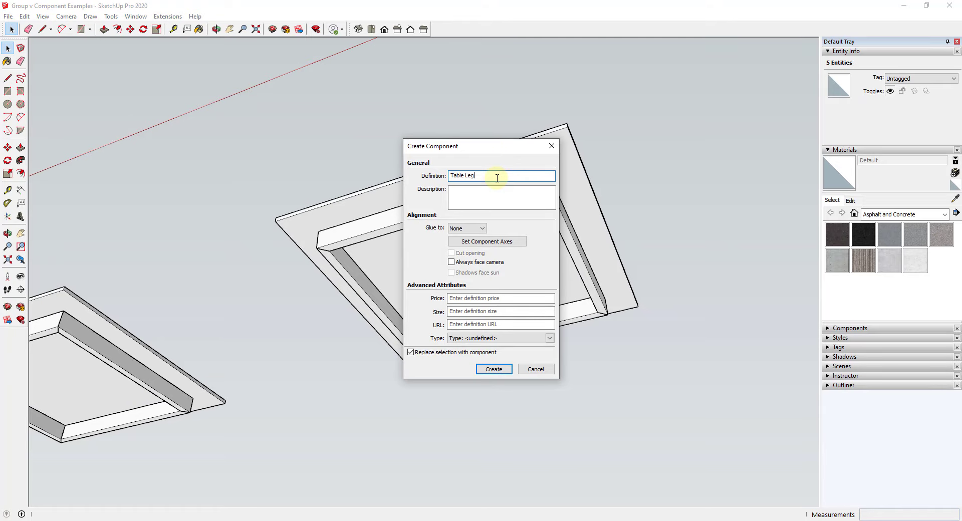
pyautogui.press('Return')
# Step: Copy the Table Leg component to the far apron corner with Move and Ctrl
pyautogui.scroll(-2, 427, 353)
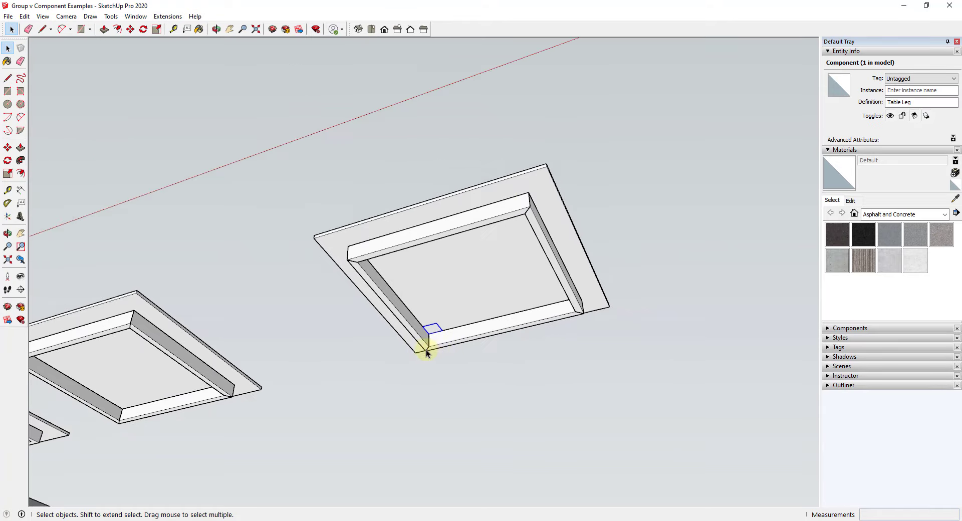
pyautogui.doubleClick(431, 330)
pyautogui.press('p')
pyautogui.press('space')
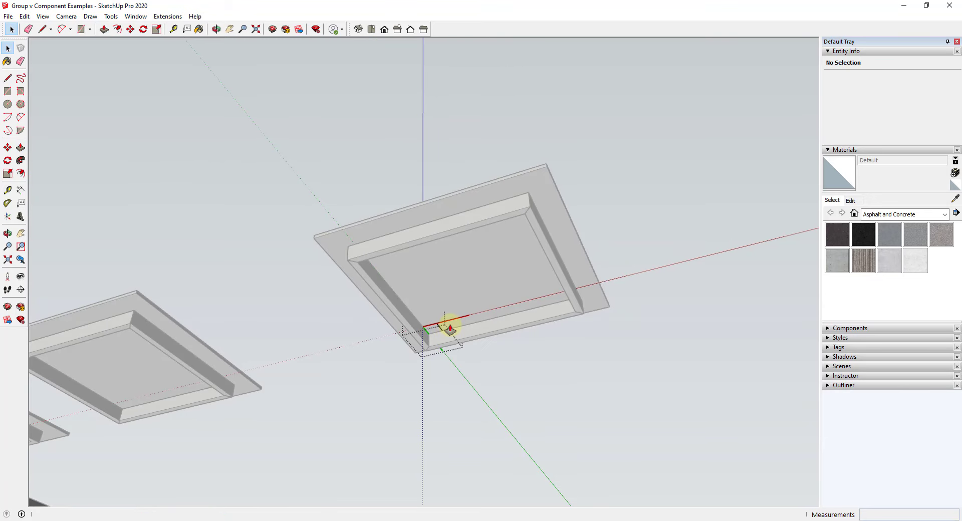
pyautogui.press('Escape')
pyautogui.click(435, 332)
pyautogui.press('q')
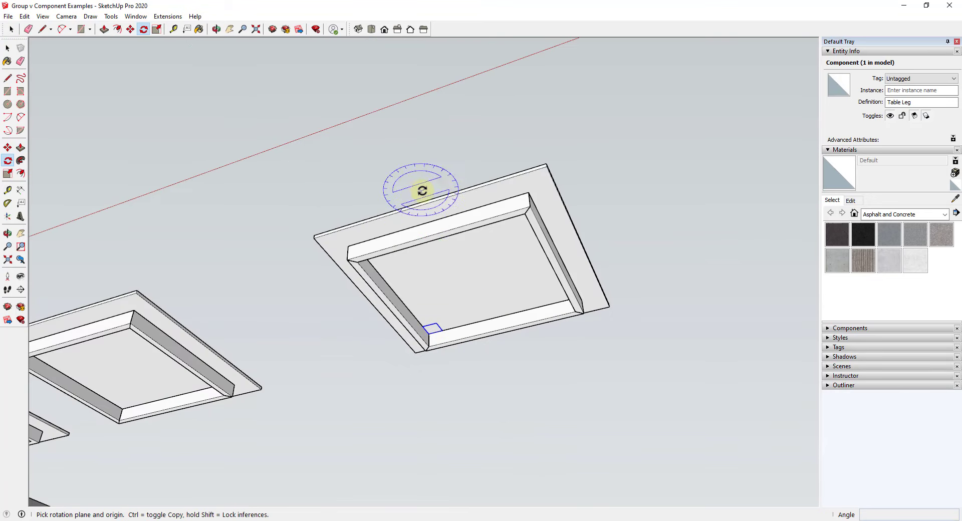
pyautogui.press('space')
pyautogui.press('m')
pyautogui.press('ctrl')
pyautogui.click(423, 328)
pyautogui.moveTo(362, 252); pyautogui.dragTo(306, 220, button='middle')
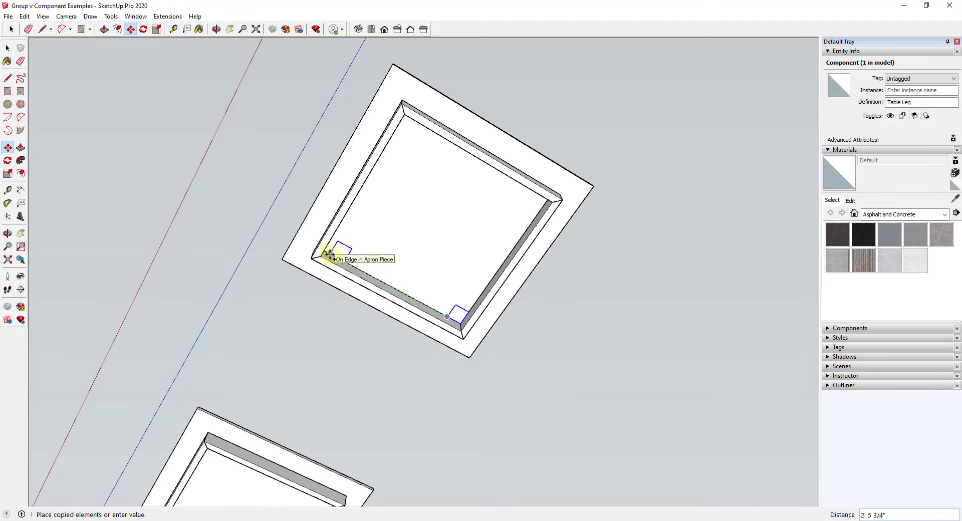
pyautogui.click(326, 254)
# Step: Copy both legs to the remaining two corners and begin extruding a leg face down
pyautogui.press('space')
pyautogui.keyDown('shift'); pyautogui.click(457, 313); pyautogui.keyUp('shift')
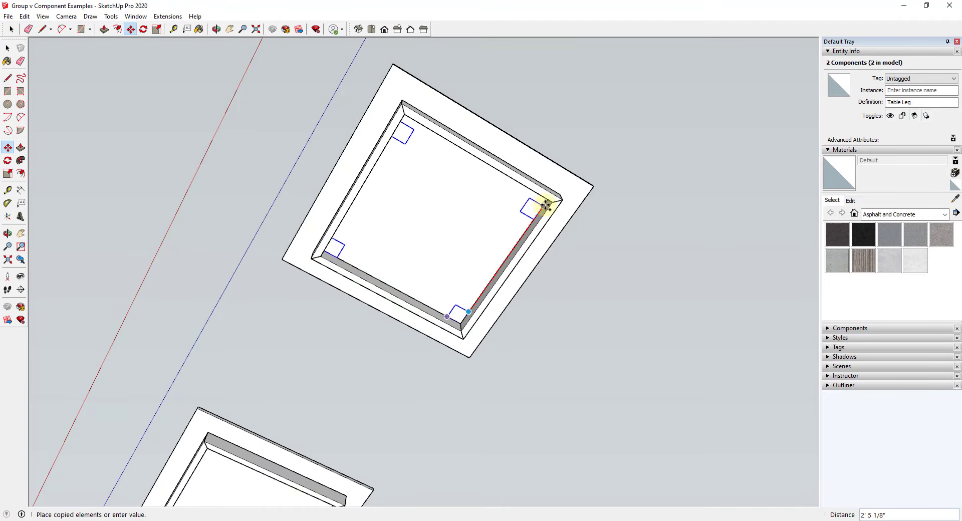
pyautogui.click(553, 203)
pyautogui.moveTo(553, 203); pyautogui.dragTo(492, 361, button='middle')
pyautogui.press('space')
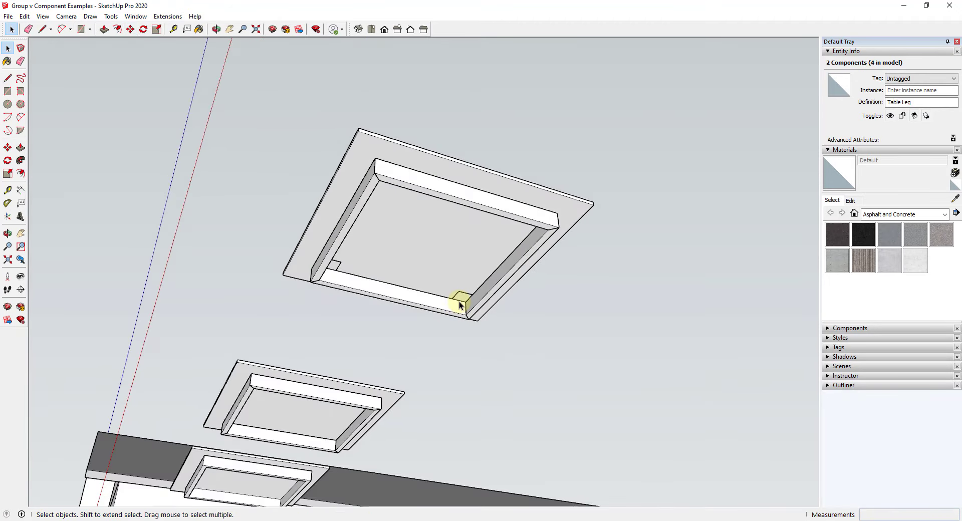
pyautogui.press('Escape')
pyautogui.press('p')
pyautogui.click(462, 299)
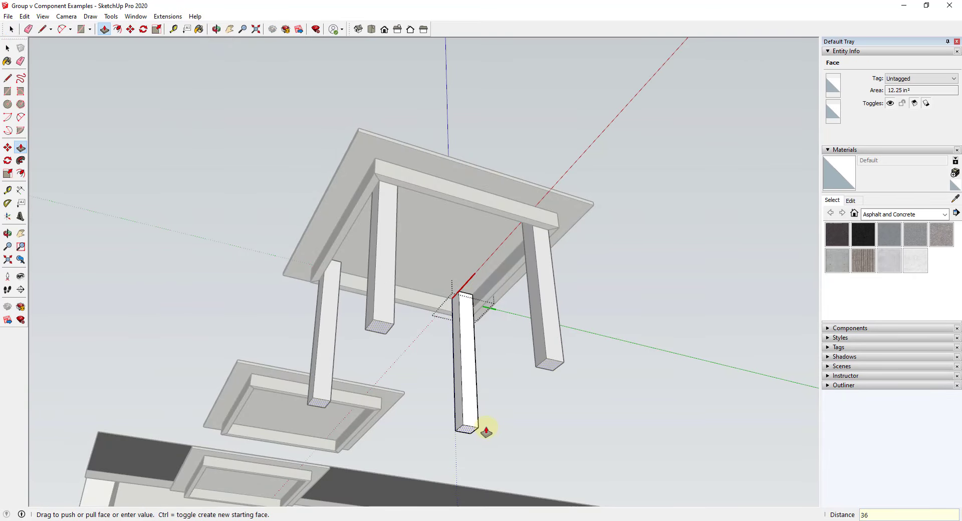
# Step: Commit the four legs at 36 inches long
pyautogui.press('Return')
pyautogui.scroll(-2, 473, 415)
pyautogui.scroll(5, 477, 382)
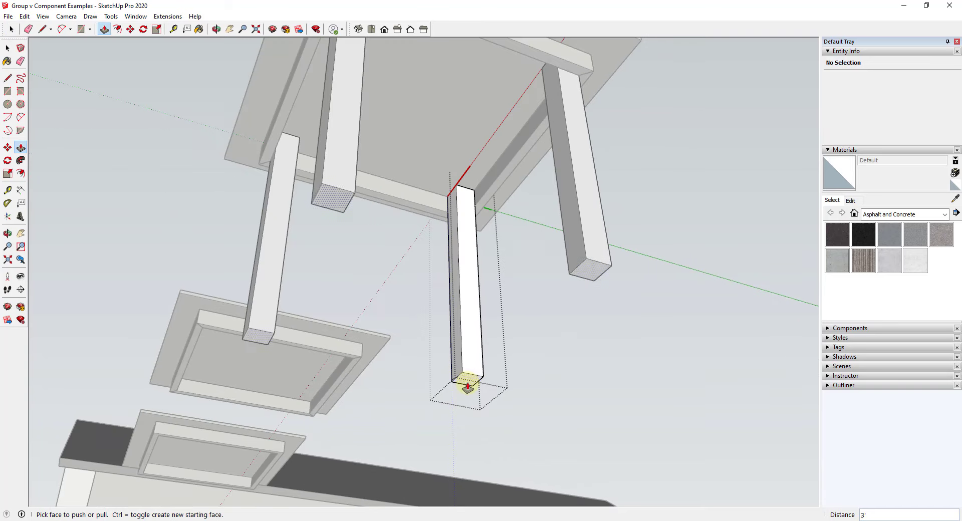
pyautogui.press('space')
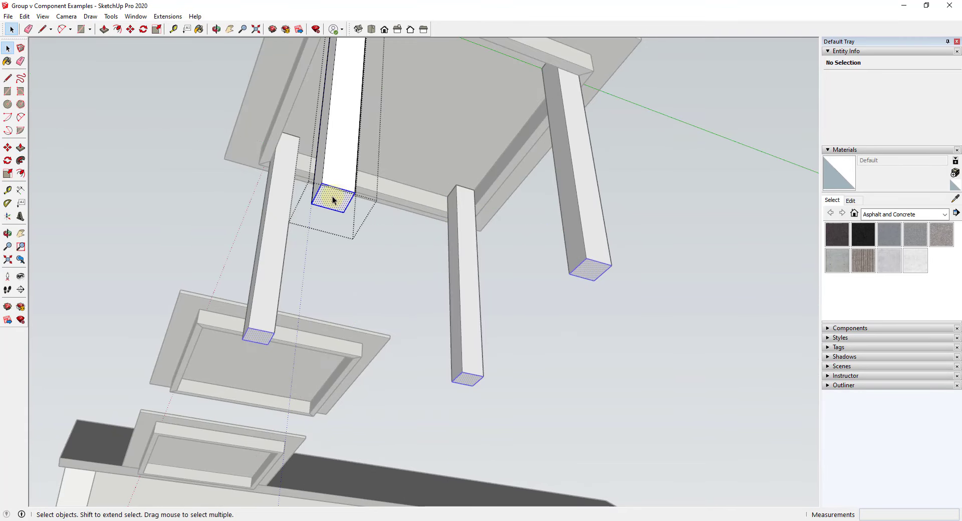
pyautogui.scroll(-2, 383, 216)
# Step: Scale a leg's bottom face smaller so all legs taper toward their feet
pyautogui.press('s')
pyautogui.keyDown('ctrl'); pyautogui.moveTo(340, 193); pyautogui.dragTo(346, 197); pyautogui.keyUp('ctrl')
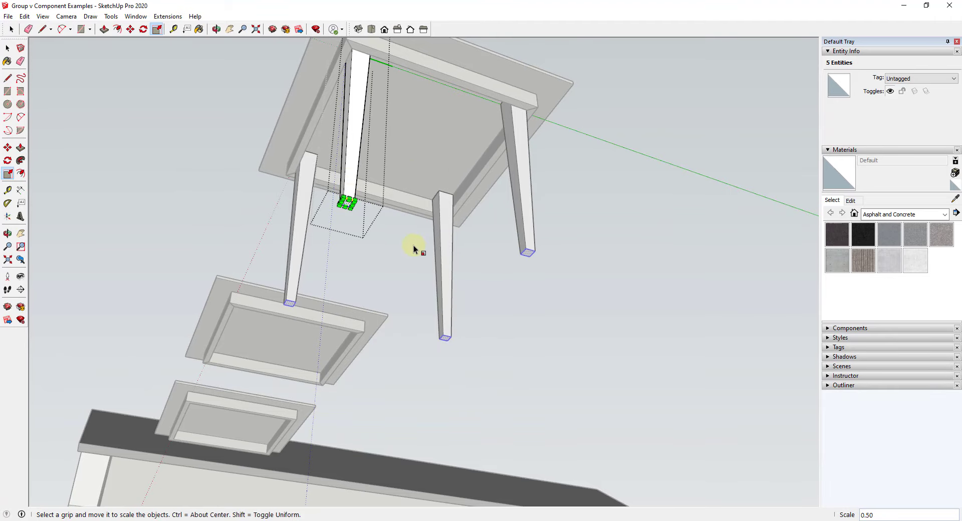
pyautogui.moveTo(413, 245); pyautogui.dragTo(430, 359, button='middle')
pyautogui.press('space')
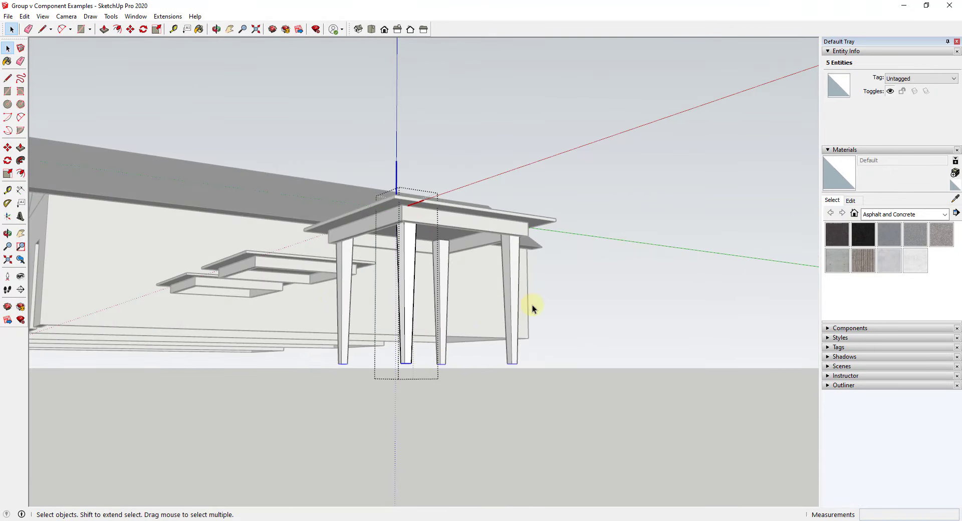
# Step: Orbit and zoom to view the finished table among the houses
pyautogui.moveTo(371, 292); pyautogui.dragTo(455, 324, button='middle')
pyautogui.scroll(-5, 373, 287)
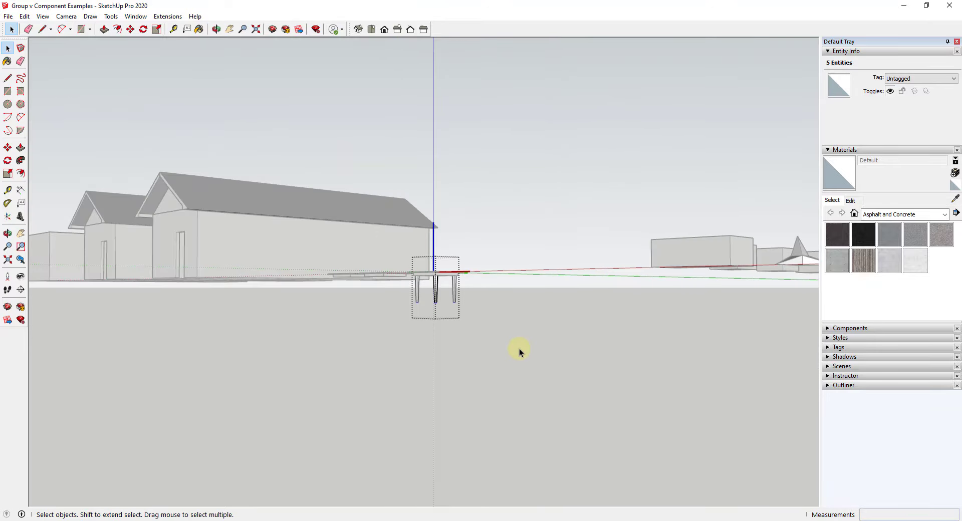
pyautogui.click(499, 309)
pyautogui.scroll(6, 426, 282)
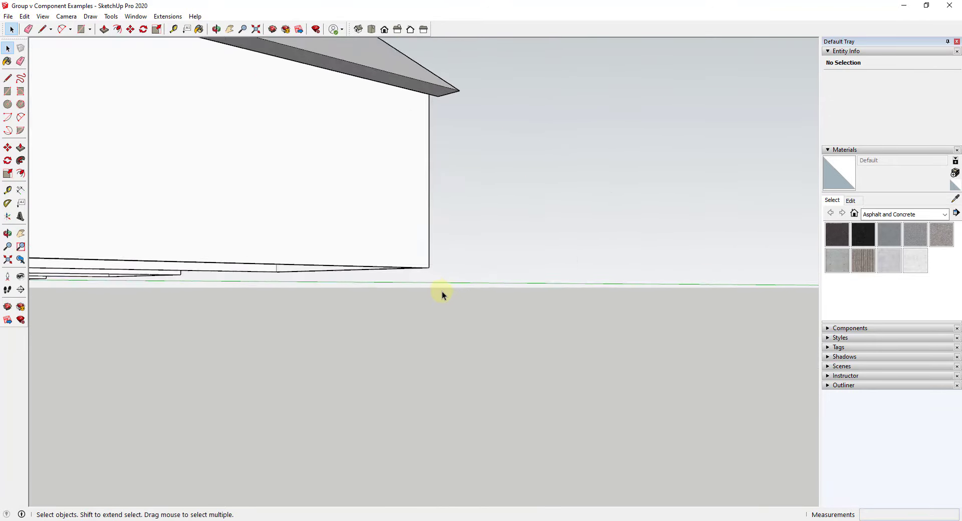
pyautogui.scroll(-2, 442, 291)
pyautogui.moveTo(444, 290); pyautogui.dragTo(509, 365, button='middle')
pyautogui.scroll(4, 477, 315)
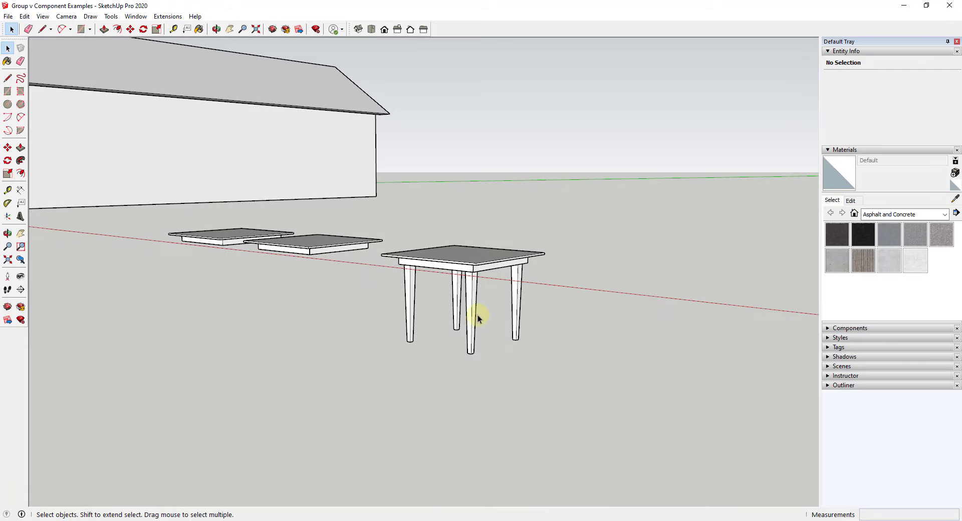
pyautogui.scroll(-10, 471, 312)
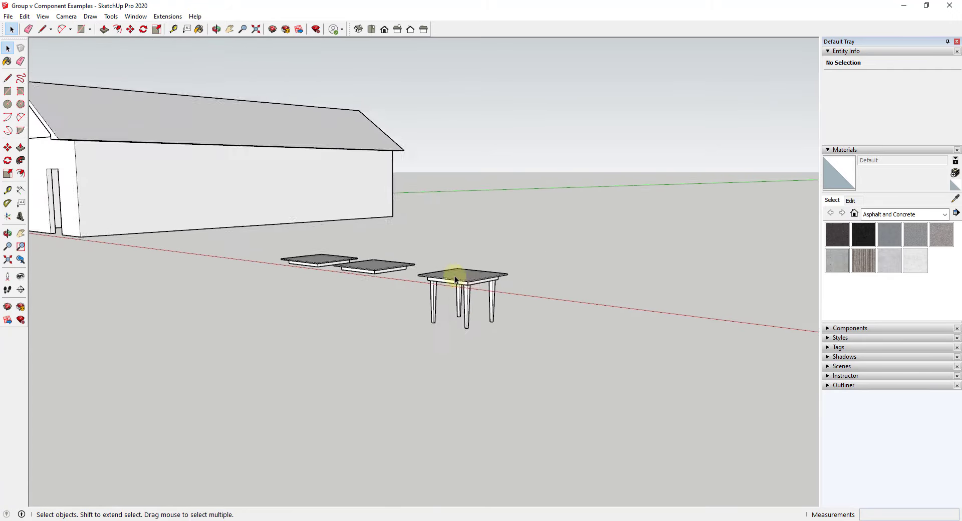
# Step: Make the T-shaped light fixture on the right house's wall a group
pyautogui.scroll(-2, 448, 281)
pyautogui.scroll(10, 534, 294)
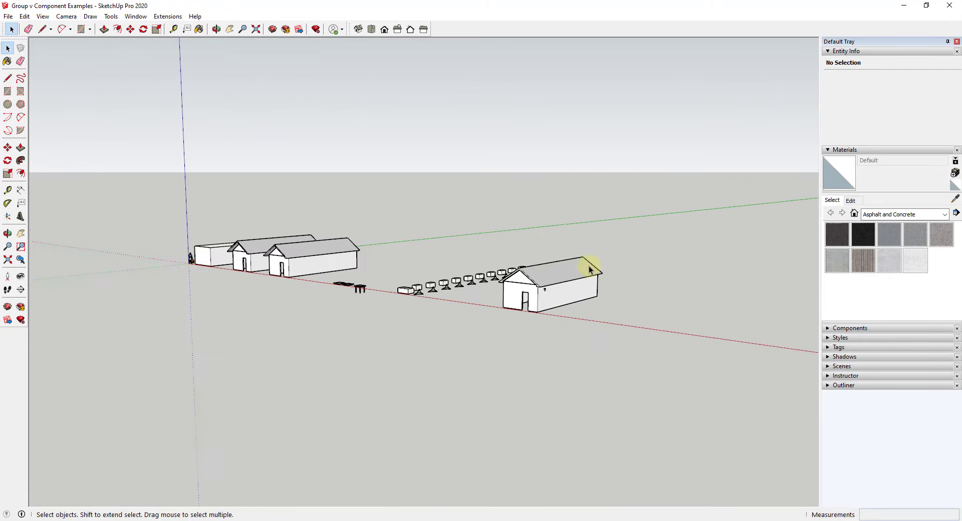
pyautogui.moveTo(513, 287); pyautogui.dragTo(519, 264, button='middle')
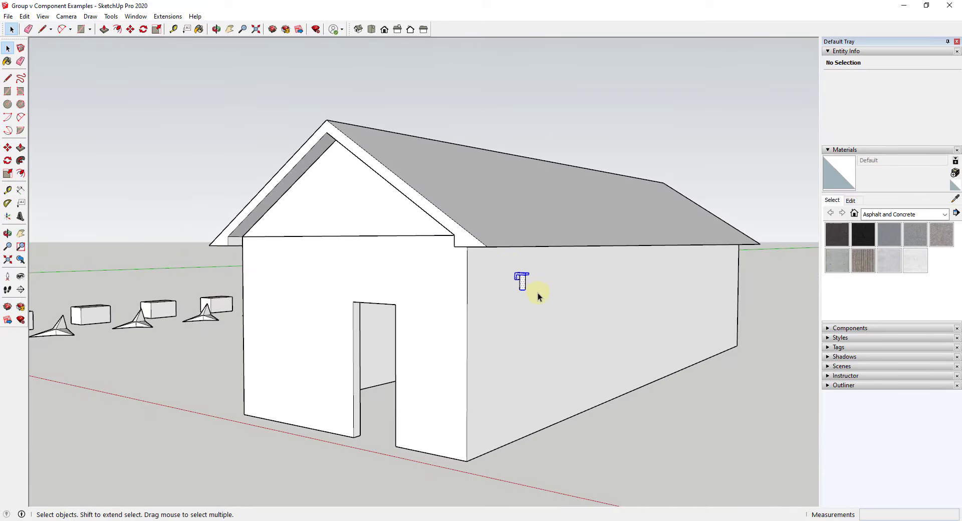
pyautogui.click(522, 282)
pyautogui.scroll(5, 524, 281)
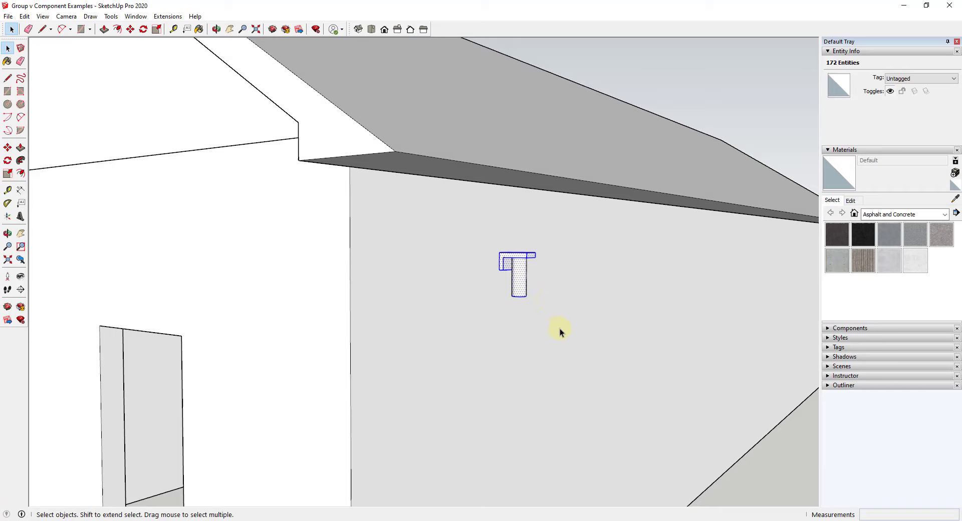
pyautogui.rightClick(520, 275)
pyautogui.click(526, 285)
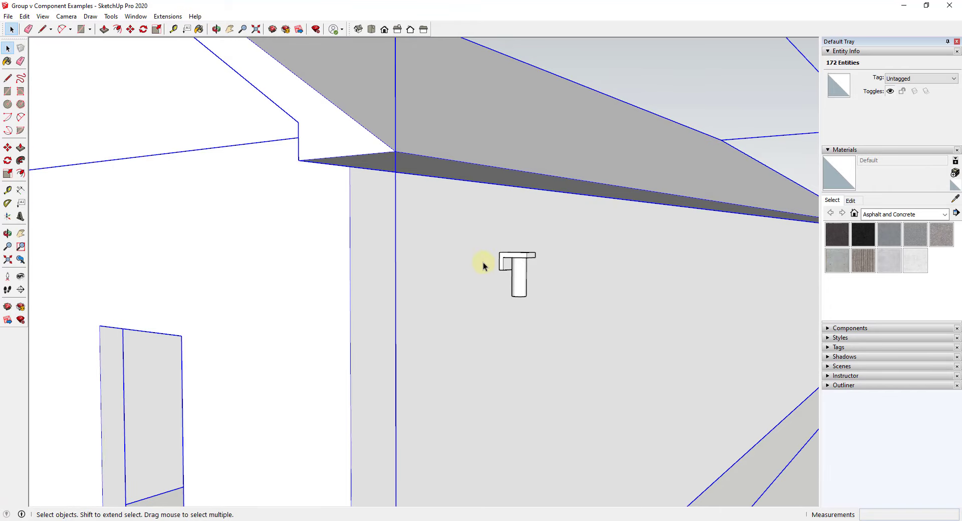
# Step: Copy the T fixture to the right along the wall with Move and Ctrl
pyautogui.moveTo(484, 262); pyautogui.dragTo(462, 254, button='middle')
pyautogui.moveTo(456, 221); pyautogui.dragTo(561, 334)
pyautogui.press('m')
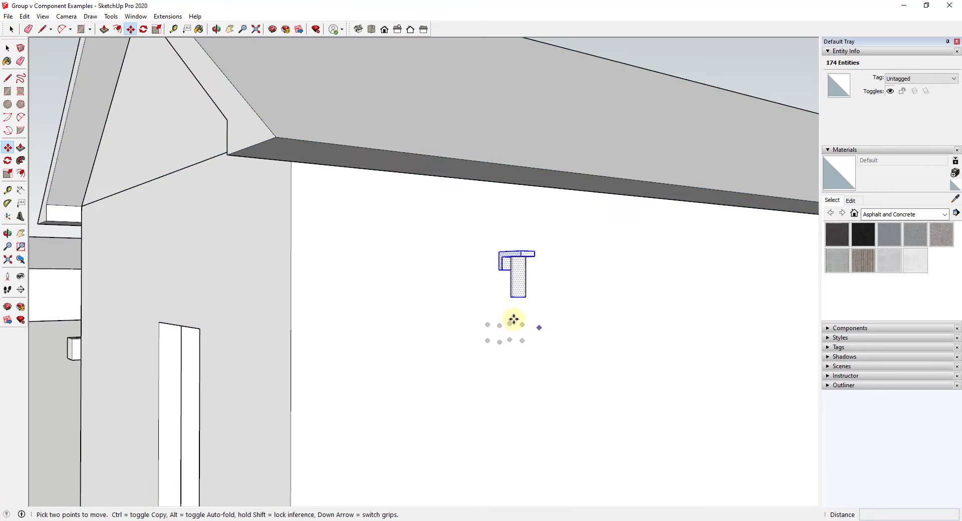
pyautogui.press('ctrl')
pyautogui.click(499, 270)
pyautogui.click(567, 270)
# Step: Select the left T fixture and make it a group again
pyautogui.moveTo(616, 270); pyautogui.dragTo(570, 264, button='middle')
pyautogui.press('space')
pyautogui.moveTo(478, 225); pyautogui.dragTo(545, 356)
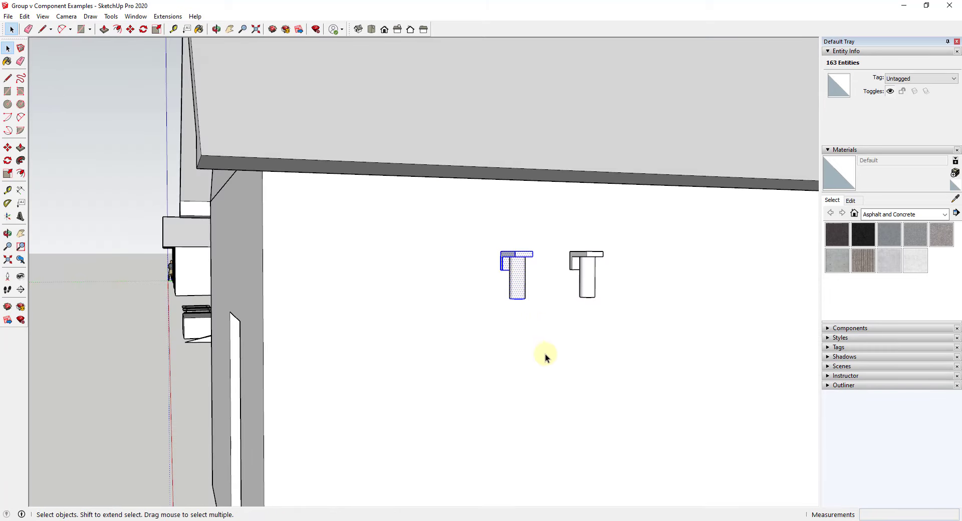
pyautogui.rightClick(518, 274)
pyautogui.click(531, 260)
pyautogui.scroll(-5, 526, 281)
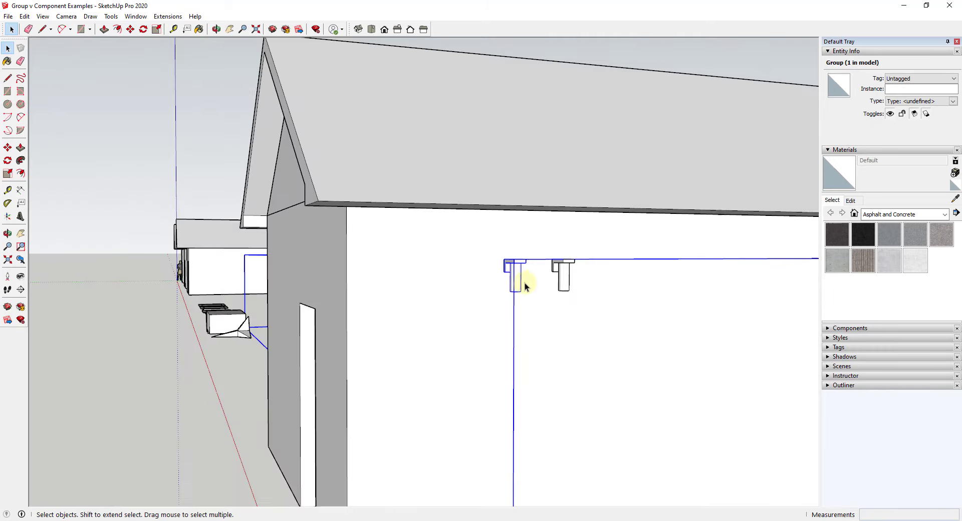
# Step: Undo the oversized group and make the left T bracket its own group
pyautogui.hotkey('ctrl', 'z')
pyautogui.tripleClick(521, 279)
pyautogui.moveTo(507, 262); pyautogui.dragTo(529, 267, button='middle')
pyautogui.rightClick(516, 276)
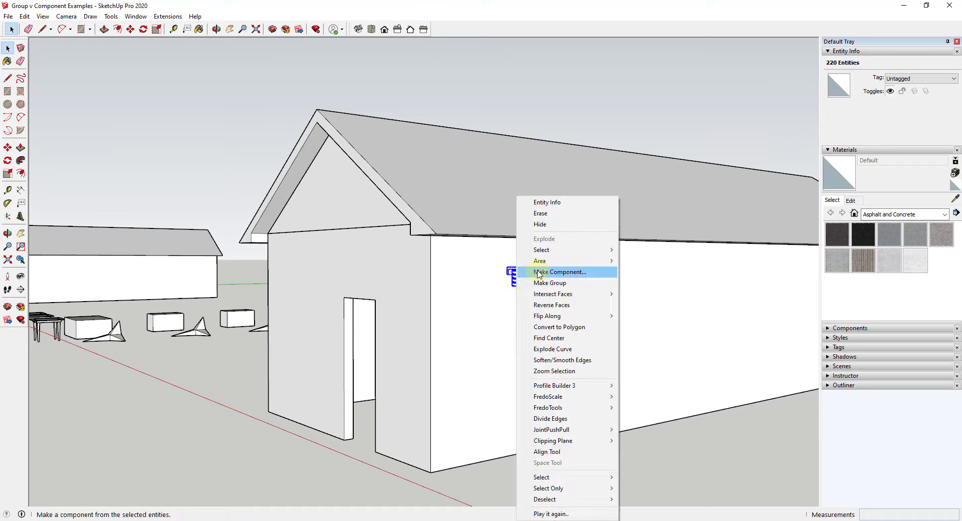
pyautogui.click(537, 283)
pyautogui.scroll(3, 501, 269)
pyautogui.scroll(1, 491, 271)
# Step: Copy the bracket along the side wall and array it with *5
pyautogui.press('m')
pyautogui.scroll(-3, 601, 278)
pyautogui.click(551, 270)
pyautogui.press('ctrl')
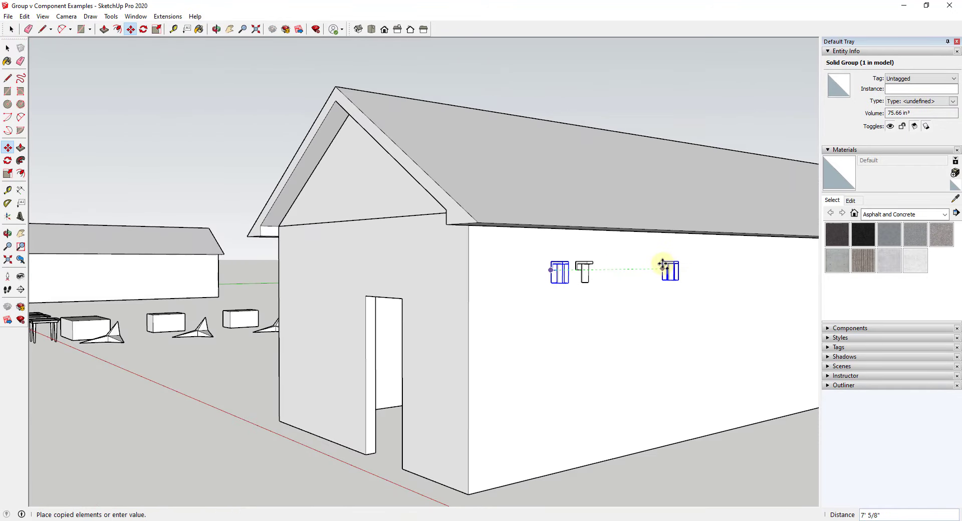
pyautogui.click(663, 269)
pyautogui.scroll(-2, 559, 264)
pyautogui.scroll(-3, 801, 262)
pyautogui.scroll(8, 777, 266)
pyautogui.scroll(-6, 777, 266)
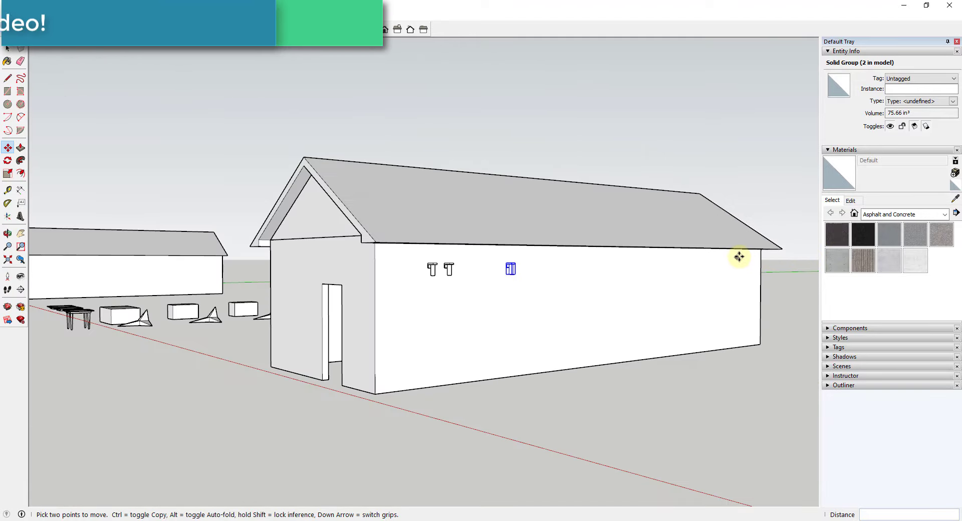
pyautogui.write('*5')
pyautogui.press('Return')
# Step: Clear the selection and open the first bracket group for editing
pyautogui.press('space')
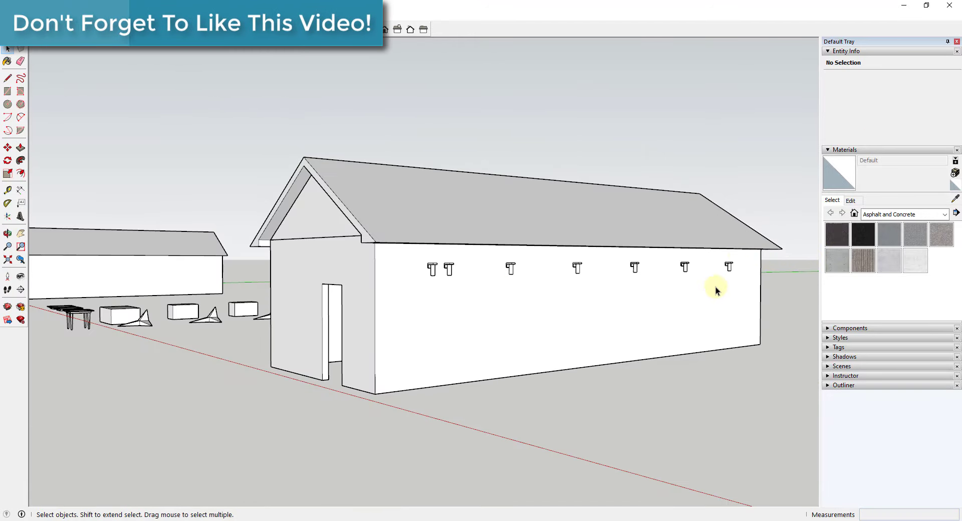
pyautogui.scroll(5, 436, 271)
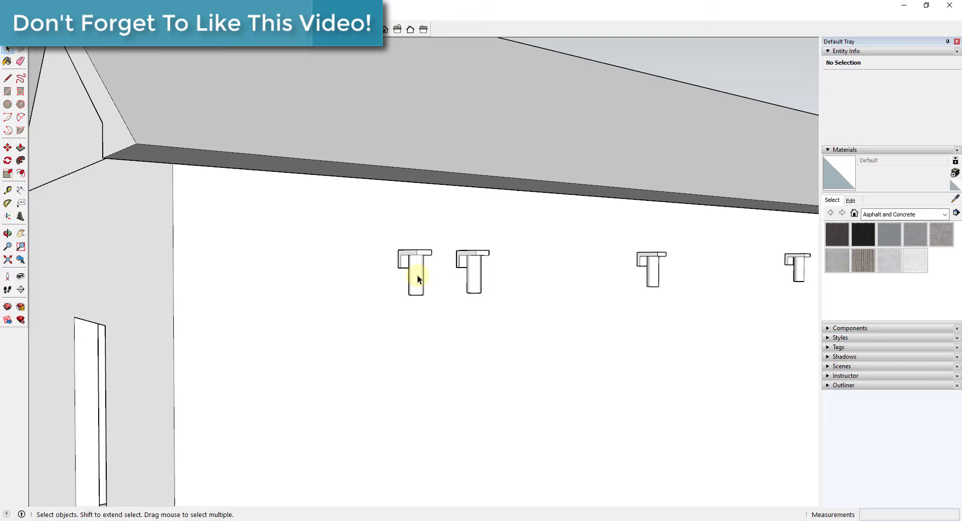
pyautogui.doubleClick(417, 276)
pyautogui.click(417, 275)
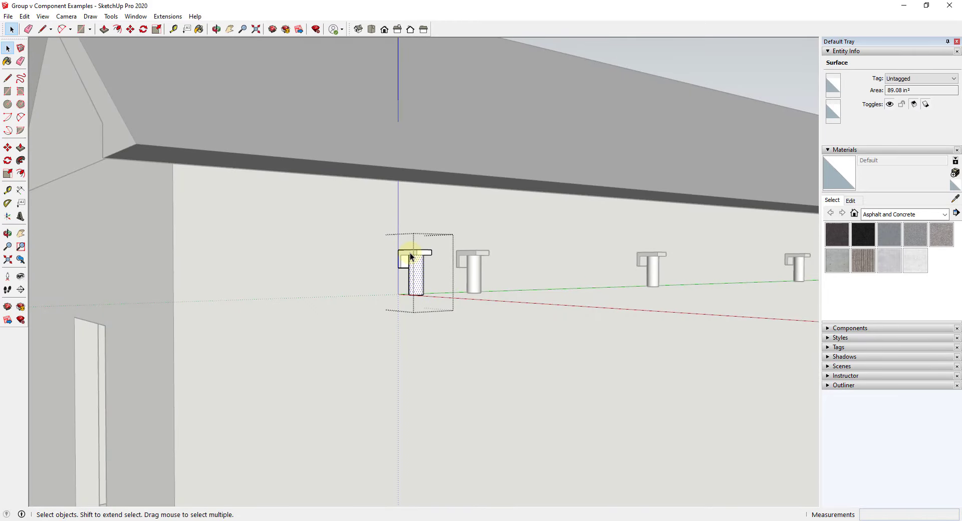
# Step: Paint the first bracket's cylinder red with Color A06 from the Colors collection
pyautogui.scroll(4, 409, 254)
pyautogui.click(424, 283)
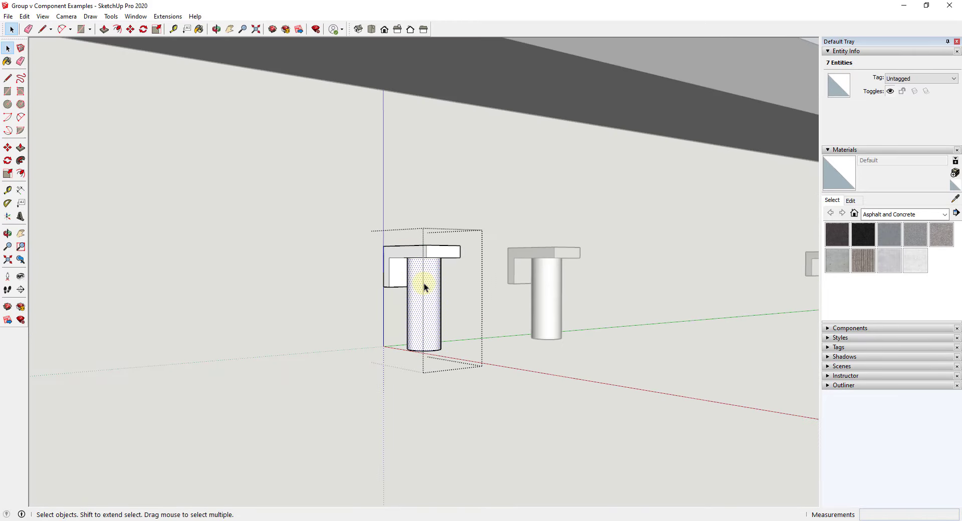
pyautogui.click(883, 216)
pyautogui.click(870, 251)
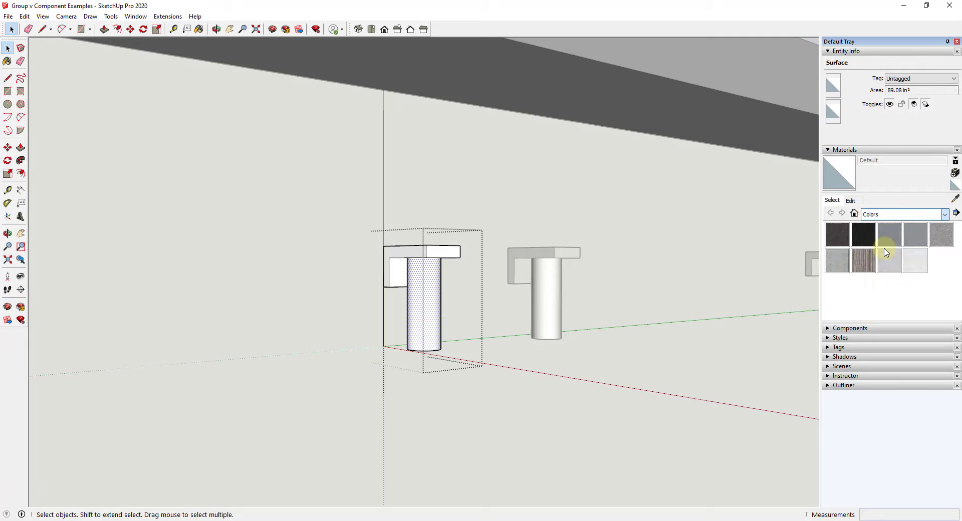
pyautogui.click(834, 265)
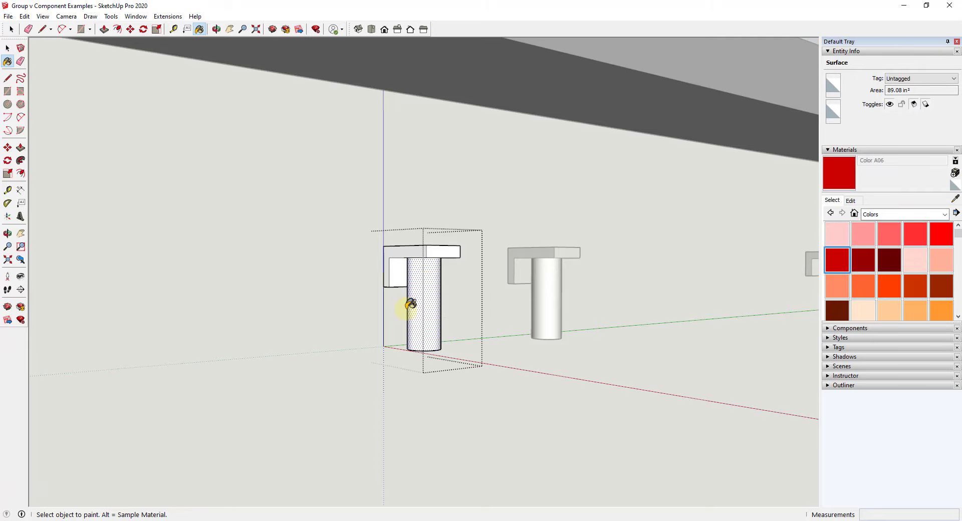
pyautogui.click(426, 296)
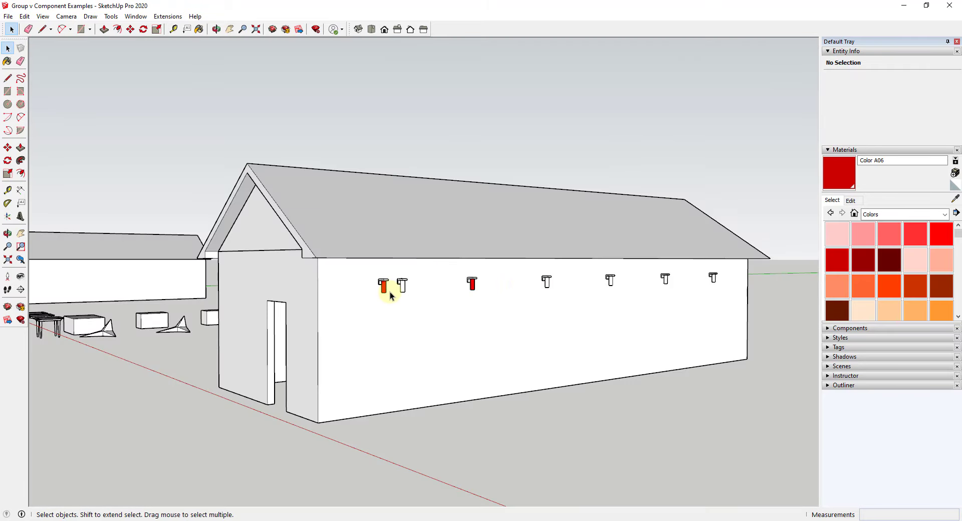
# Step: Open another bracket group and paint its cylinder Color A06 red as well
pyautogui.scroll(5, 383, 289)
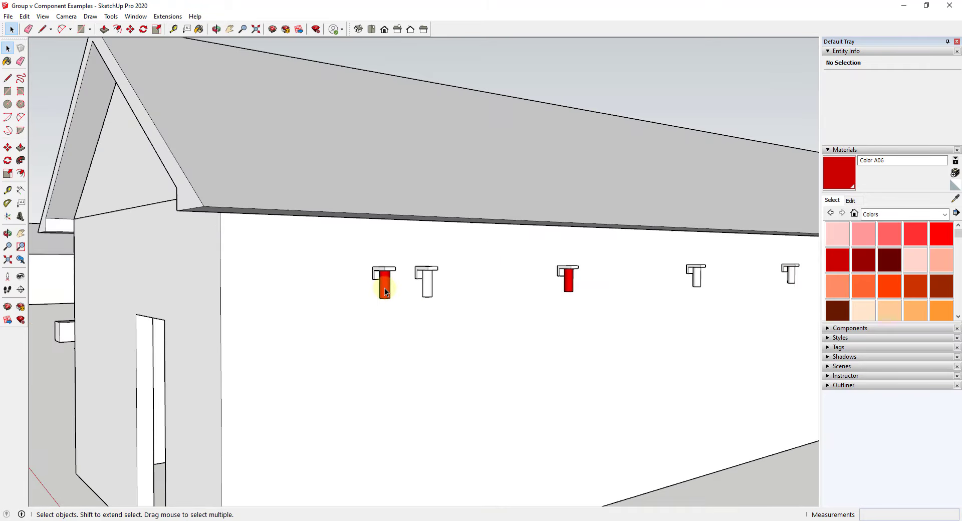
pyautogui.doubleClick(695, 282)
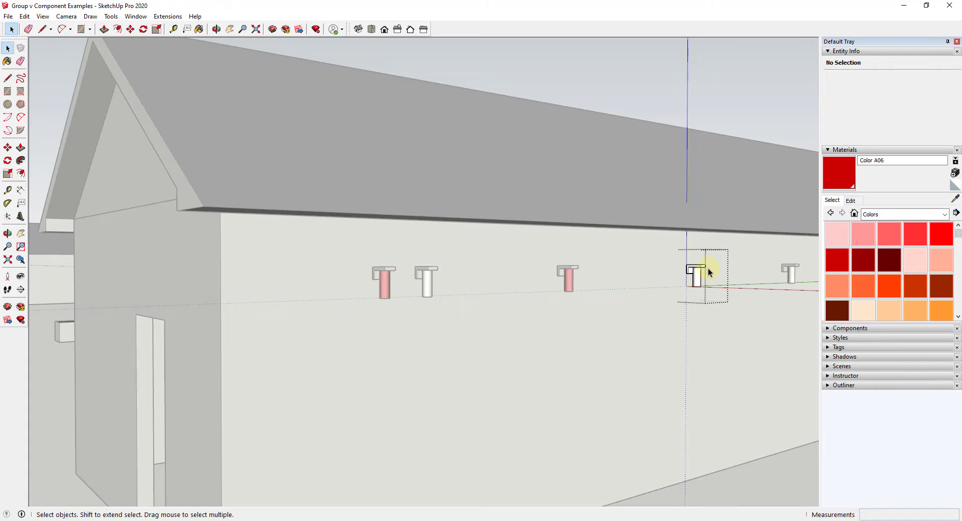
pyautogui.click(839, 177)
pyautogui.press('space')
pyautogui.click(576, 300)
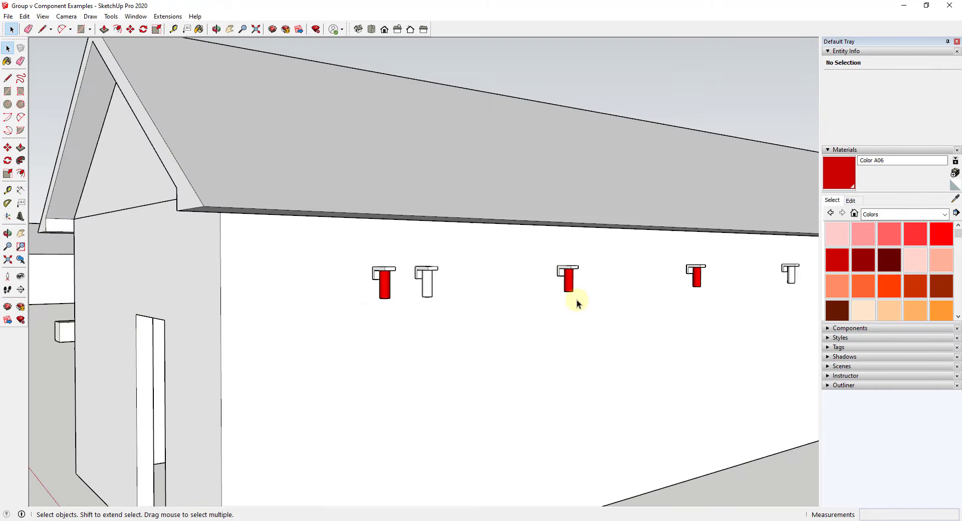
pyautogui.scroll(-3, 362, 314)
pyautogui.scroll(-5, 495, 284)
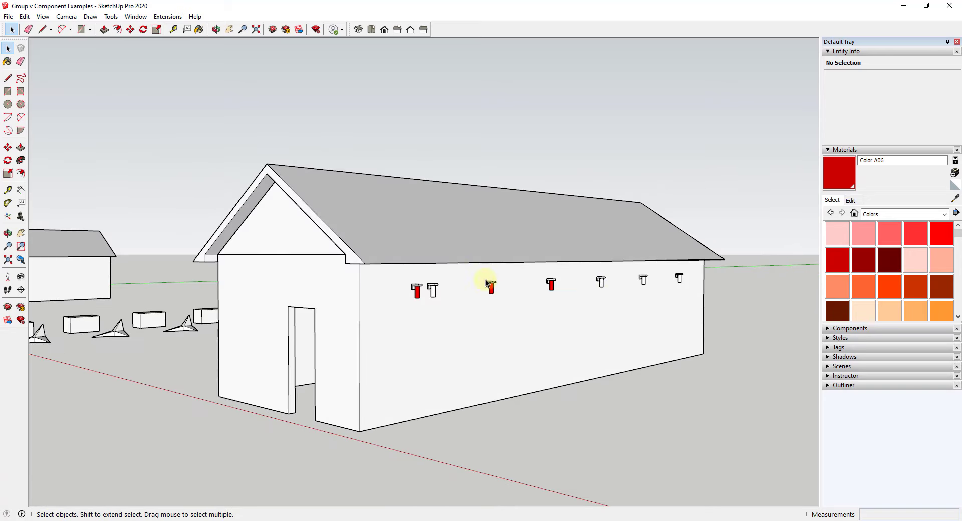
# Step: Delete the five copied bracket groups along the wall
pyautogui.moveTo(477, 269); pyautogui.dragTo(687, 300)
pyautogui.moveTo(550, 290); pyautogui.dragTo(340, 281, button='middle')
pyautogui.press('Delete')
pyautogui.scroll(3, 318, 288)
# Step: Make the remaining bracket a Light Fixture component and copy it along the wall
pyautogui.rightClick(317, 291)
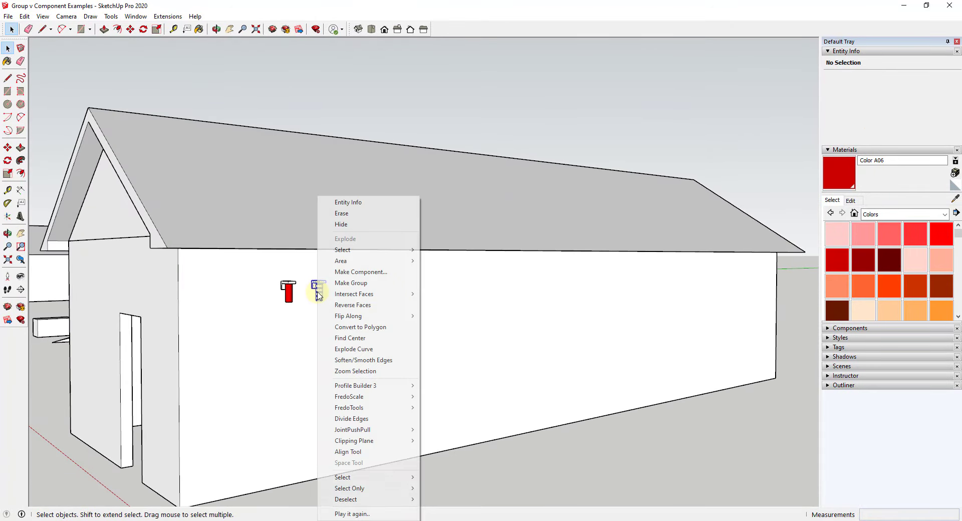
pyautogui.click(358, 270)
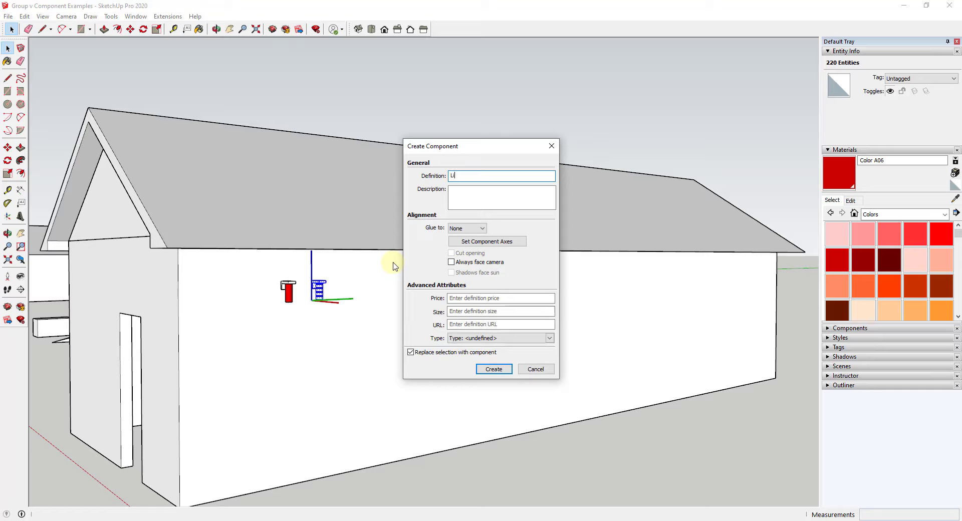
pyautogui.press('Return')
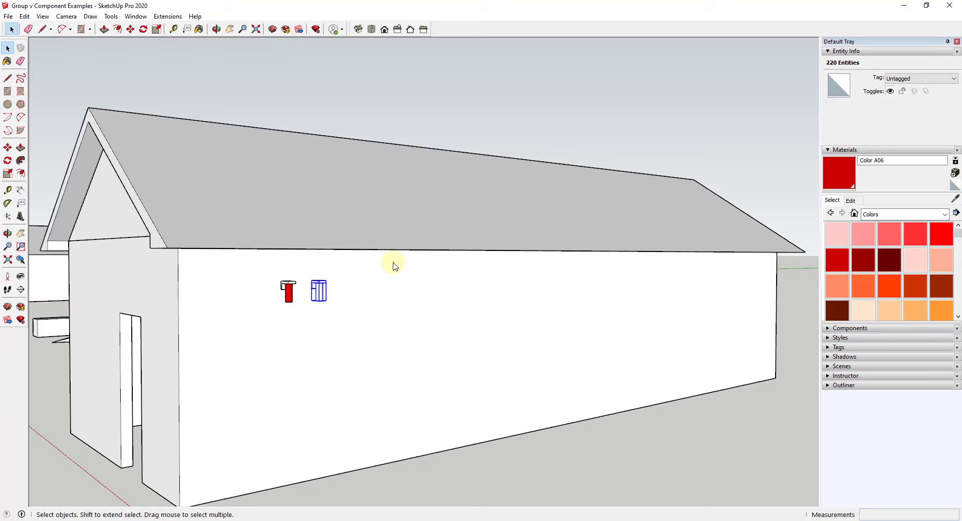
pyautogui.press('m')
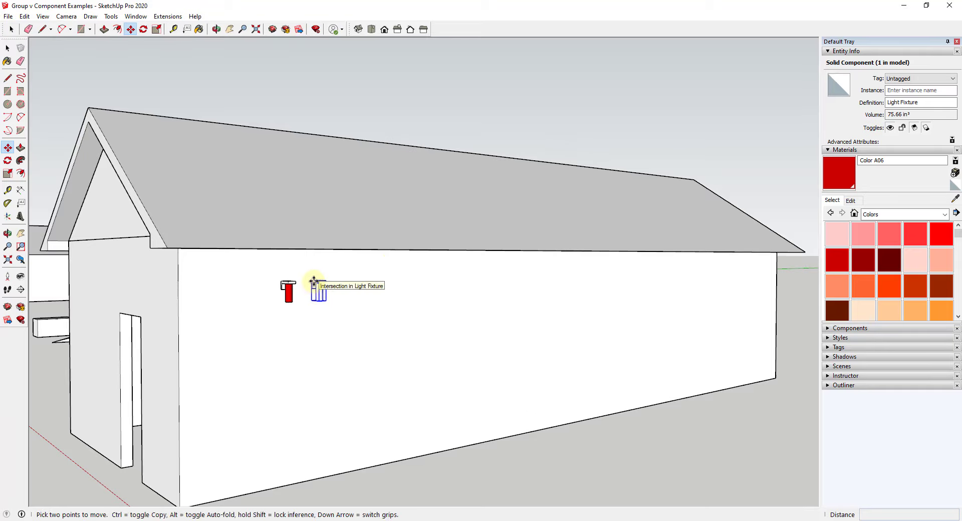
pyautogui.press('ctrl')
pyautogui.click(313, 281)
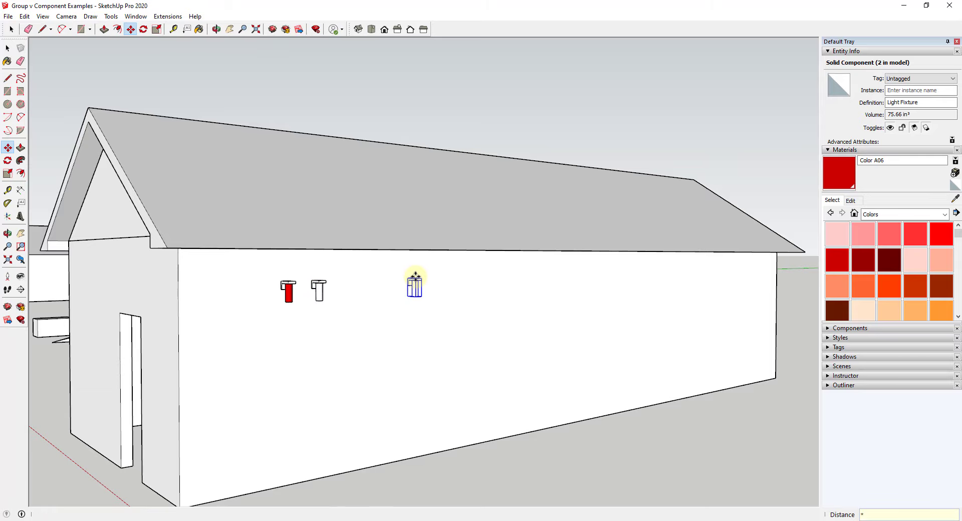
pyautogui.press('space')
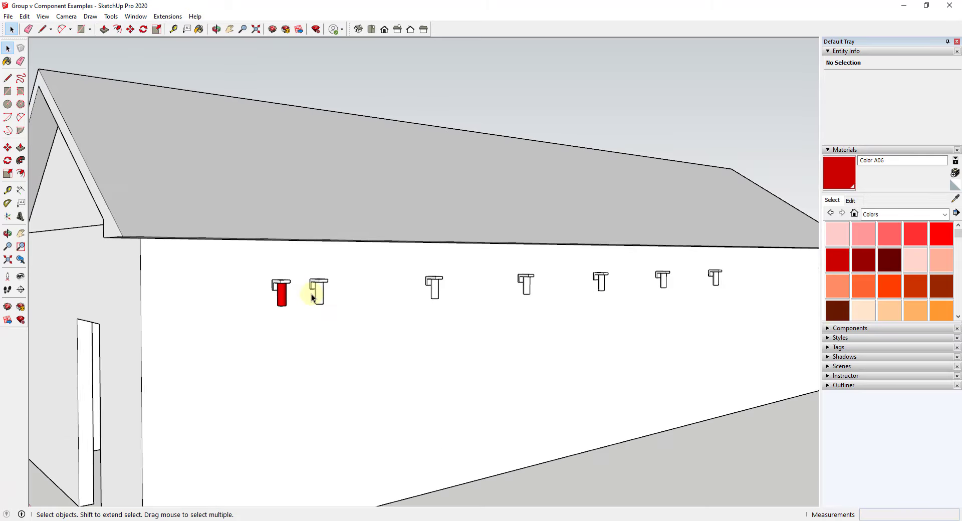
# Step: Paint the Light Fixture component's cylinder Color A06 so every copy turns red
pyautogui.scroll(5, 320, 291)
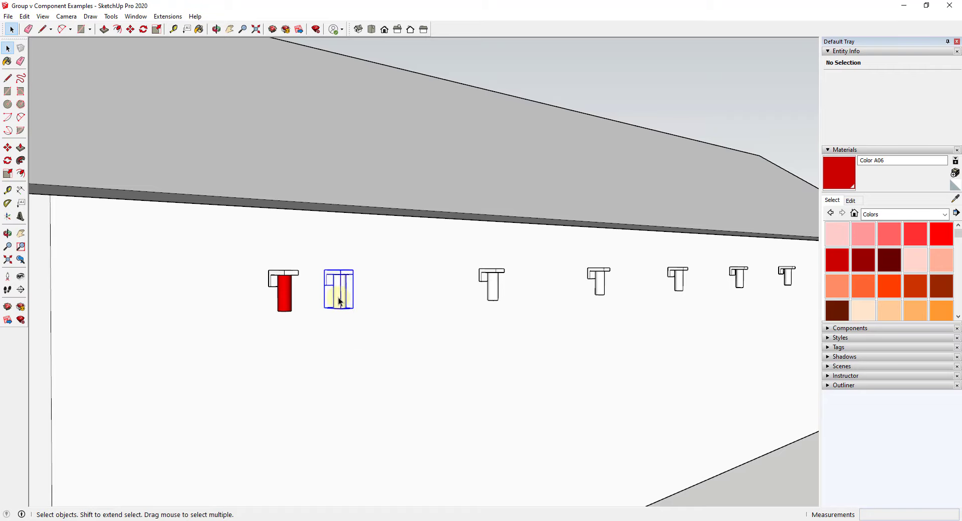
pyautogui.doubleClick(338, 297)
pyautogui.click(832, 181)
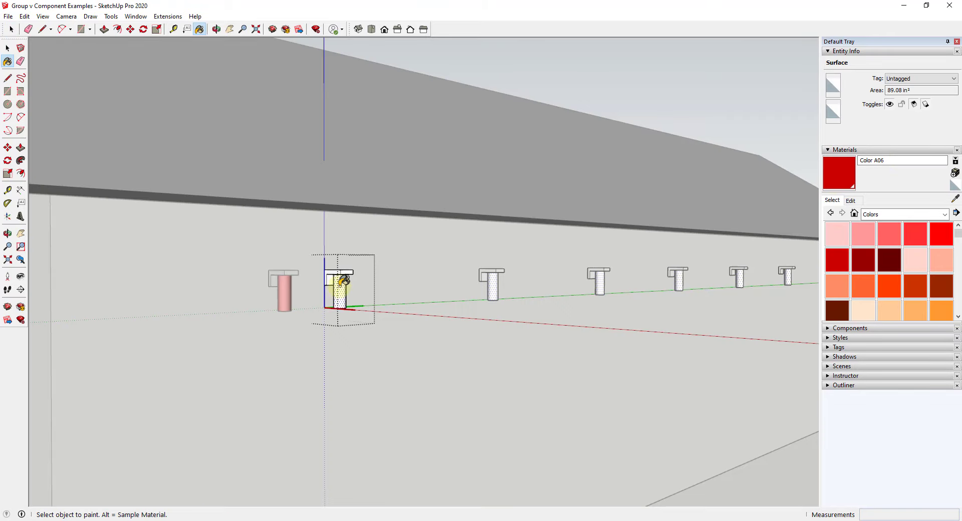
pyautogui.click(340, 289)
pyautogui.press('space')
pyautogui.click(356, 381)
pyautogui.scroll(-2, 355, 383)
pyautogui.scroll(1, 571, 354)
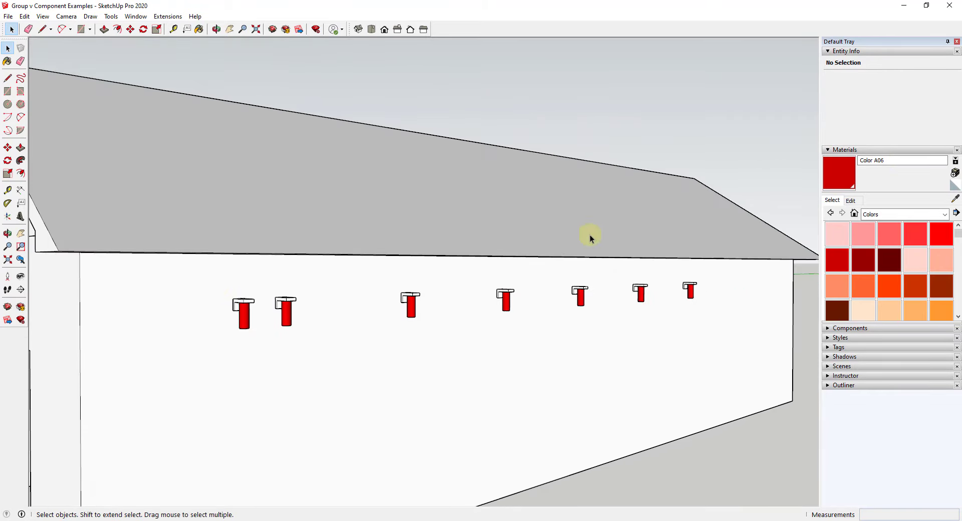
# Step: Repaint the Light Fixture cylinder with the Default material, returning all copies to white
pyautogui.moveTo(350, 304); pyautogui.dragTo(288, 338, button='middle')
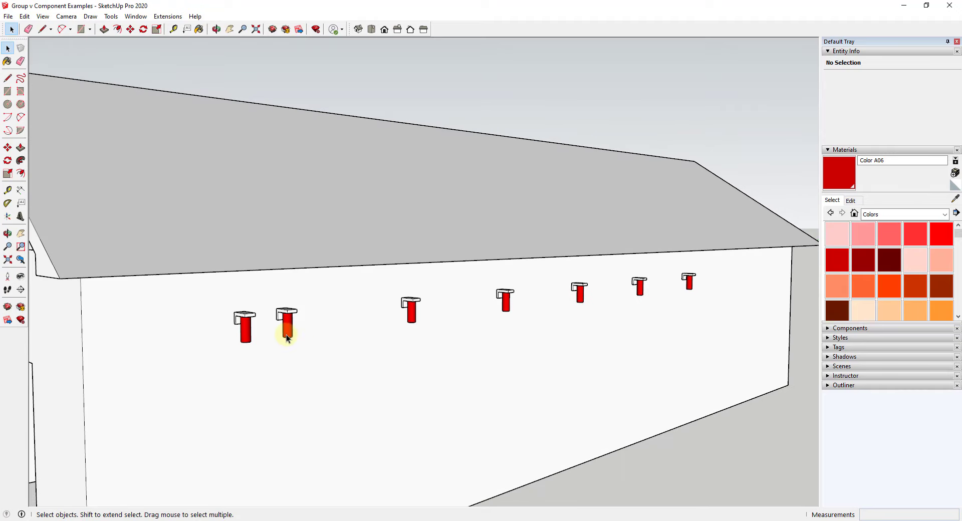
pyautogui.doubleClick(288, 332)
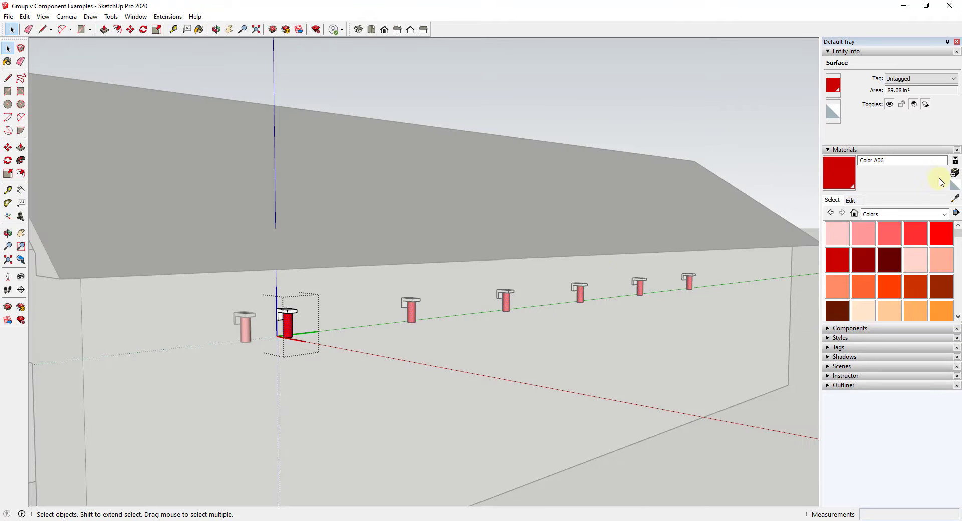
pyautogui.click(955, 186)
pyautogui.click(289, 324)
pyautogui.press('space')
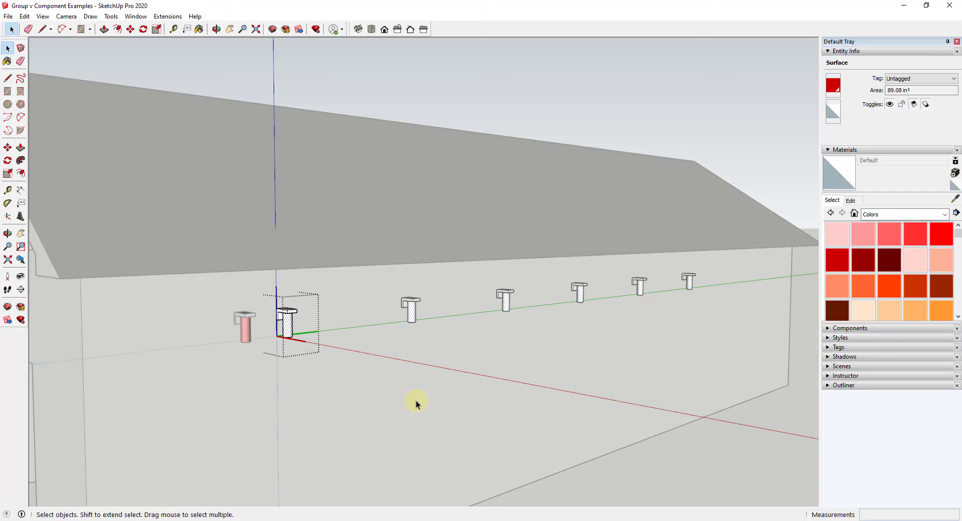
pyautogui.click(446, 395)
pyautogui.moveTo(196, 363); pyautogui.dragTo(240, 354, button='middle')
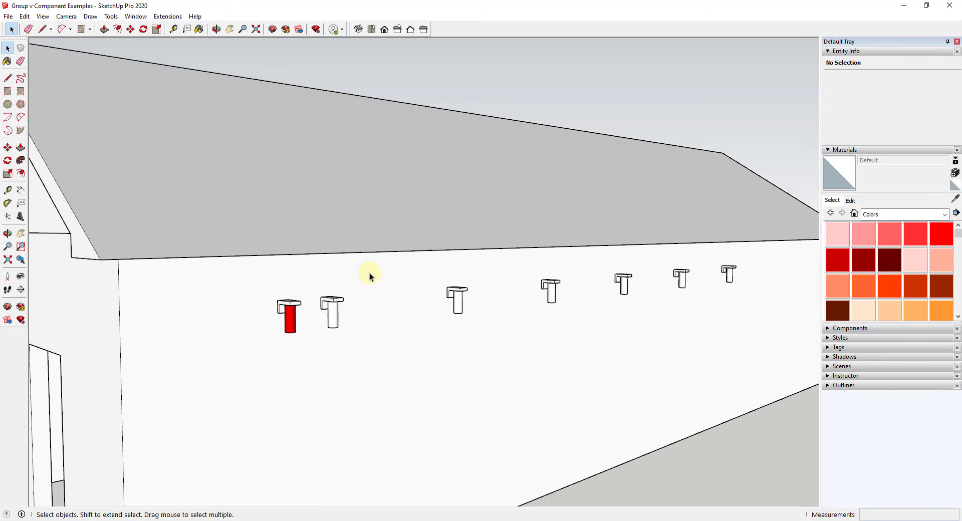
pyautogui.moveTo(369, 272); pyautogui.dragTo(406, 261, button='middle')
pyautogui.scroll(-10, 677, 273)
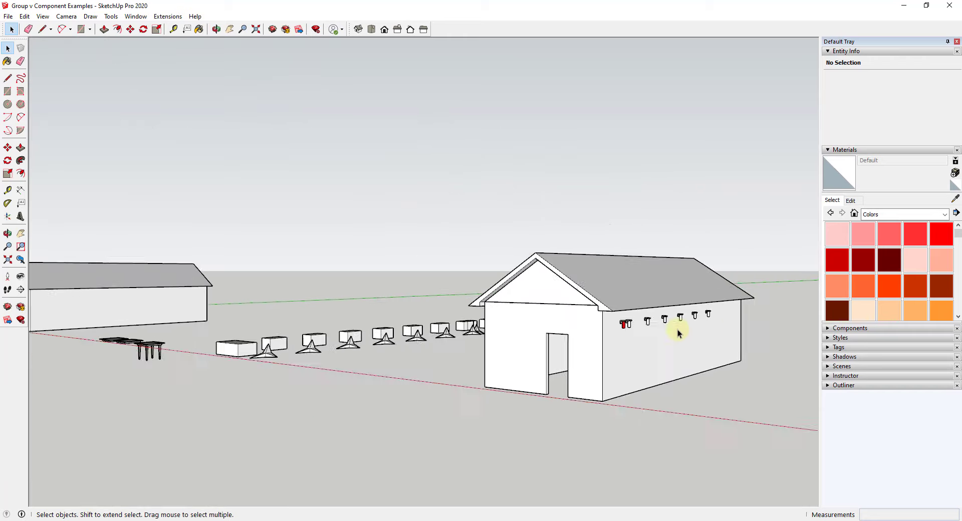
pyautogui.moveTo(337, 333); pyautogui.dragTo(244, 341, button='middle')
pyautogui.scroll(4, 244, 341)
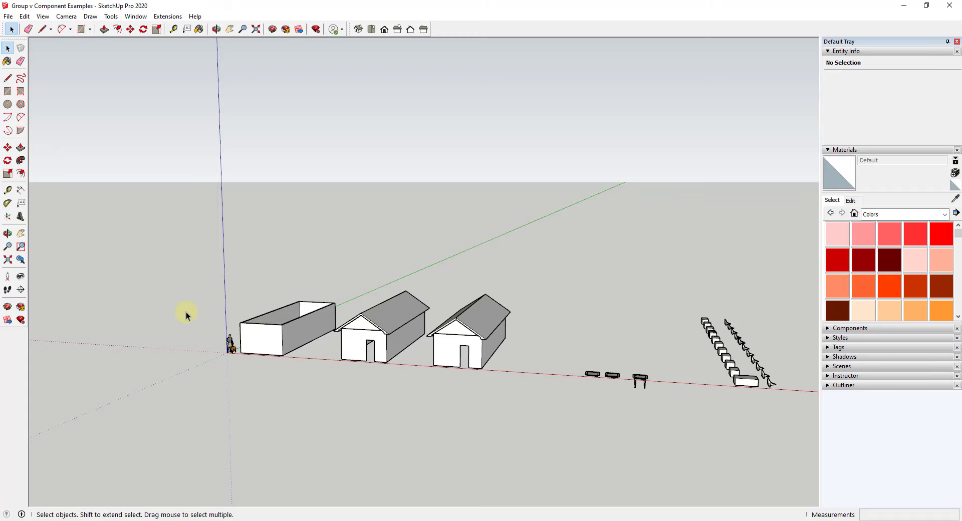
pyautogui.scroll(-2, 186, 313)
pyautogui.scroll(4, 678, 348)
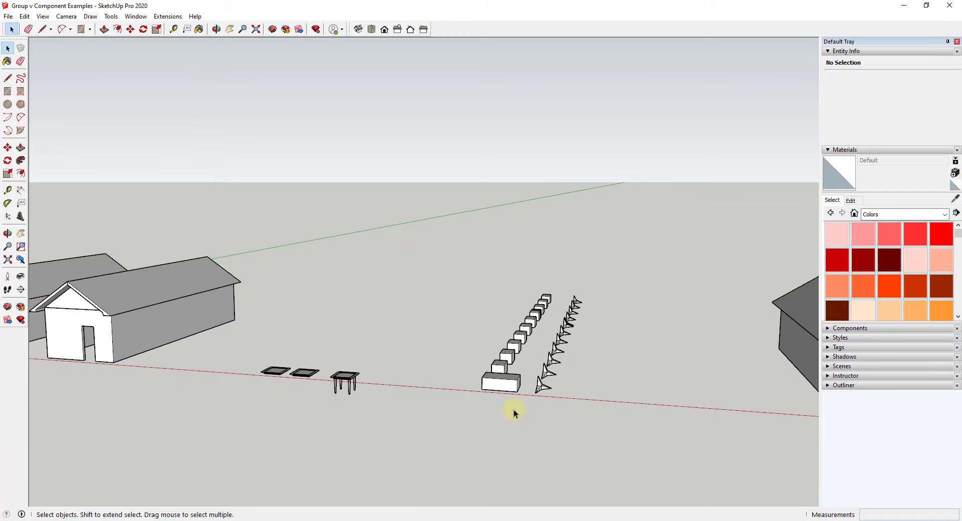